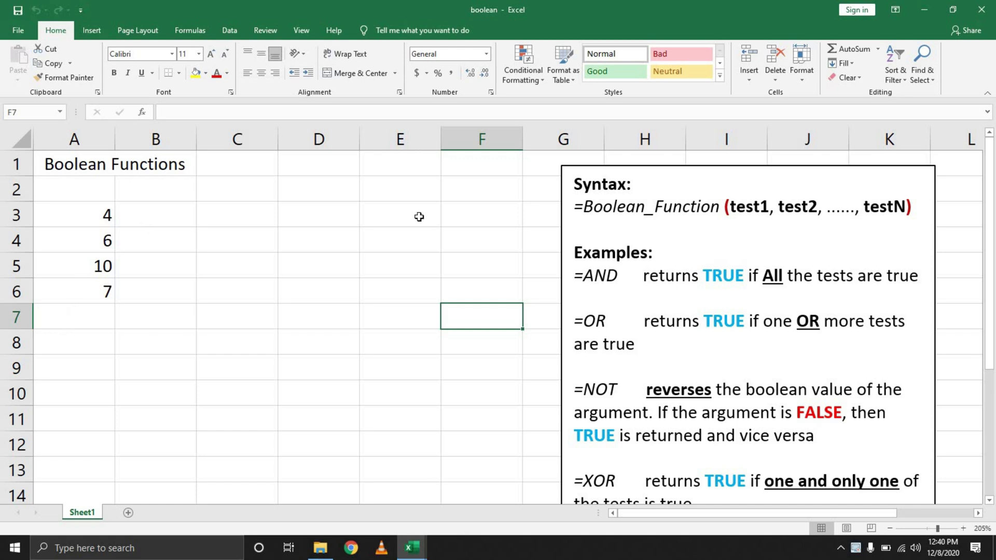
Point out the AND and OR examples in the notes, then return to the grid.
{"action": "left_click", "coordinate": [621, 275]}
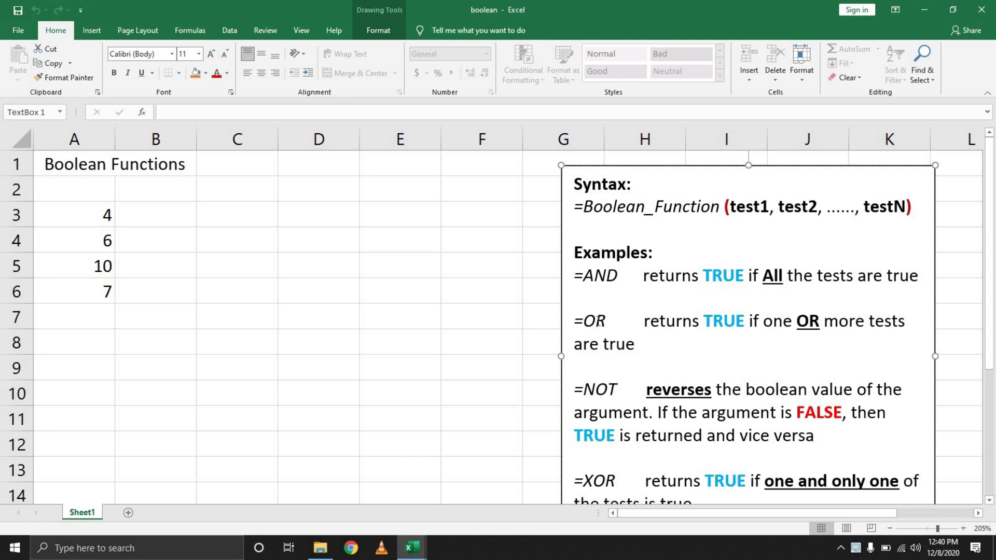
{"action": "scroll", "coordinate": [720, 350], "scroll_direction": "down", "scroll_amount": 1}
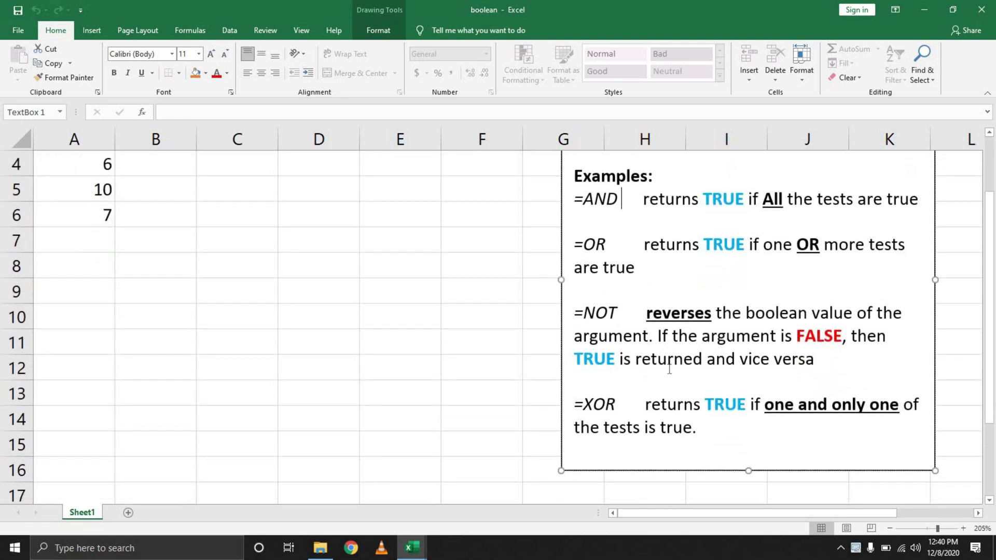
{"action": "scroll", "coordinate": [677, 380], "scroll_direction": "up", "scroll_amount": 1}
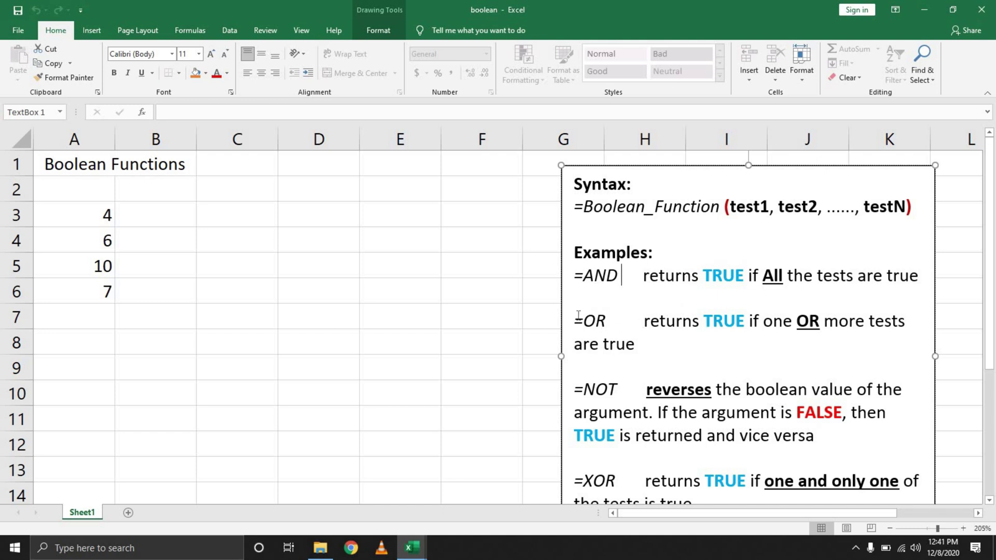
{"action": "left_click", "coordinate": [606, 319]}
{"action": "scroll", "coordinate": [662, 314], "scroll_direction": "down", "scroll_amount": 1}
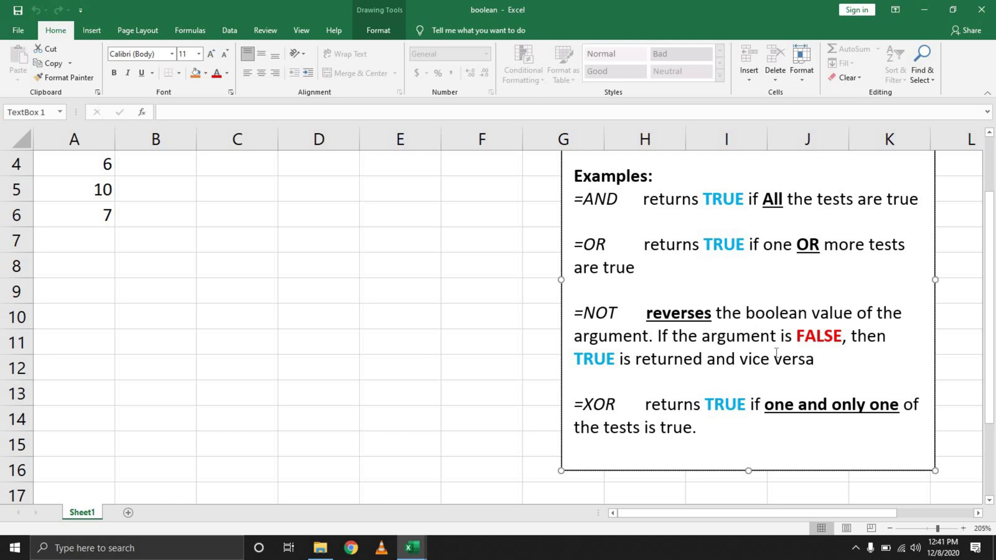
{"action": "scroll", "coordinate": [491, 438], "scroll_direction": "up", "scroll_amount": 1}
{"action": "left_click", "coordinate": [492, 435]}
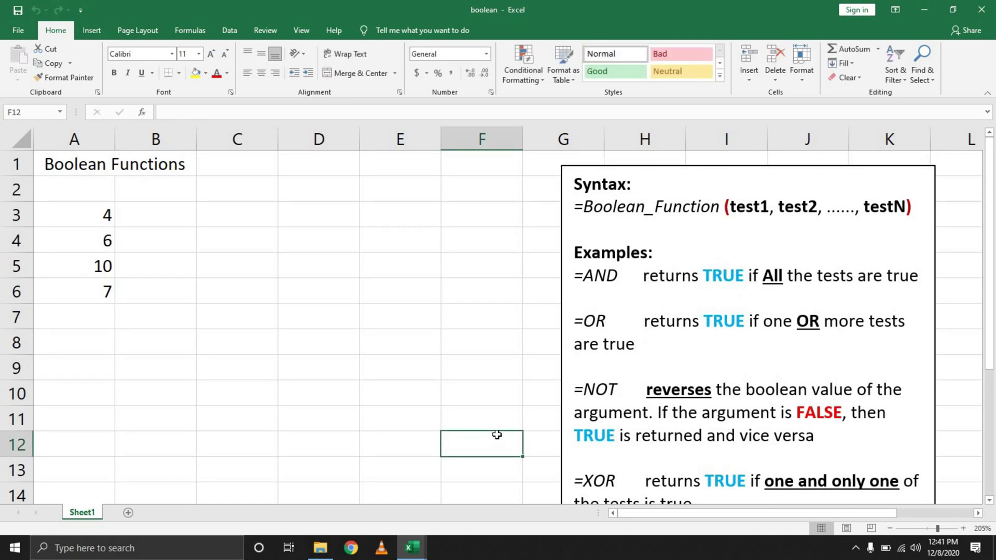
{"action": "scroll", "coordinate": [638, 373], "scroll_direction": "down", "scroll_amount": 1}
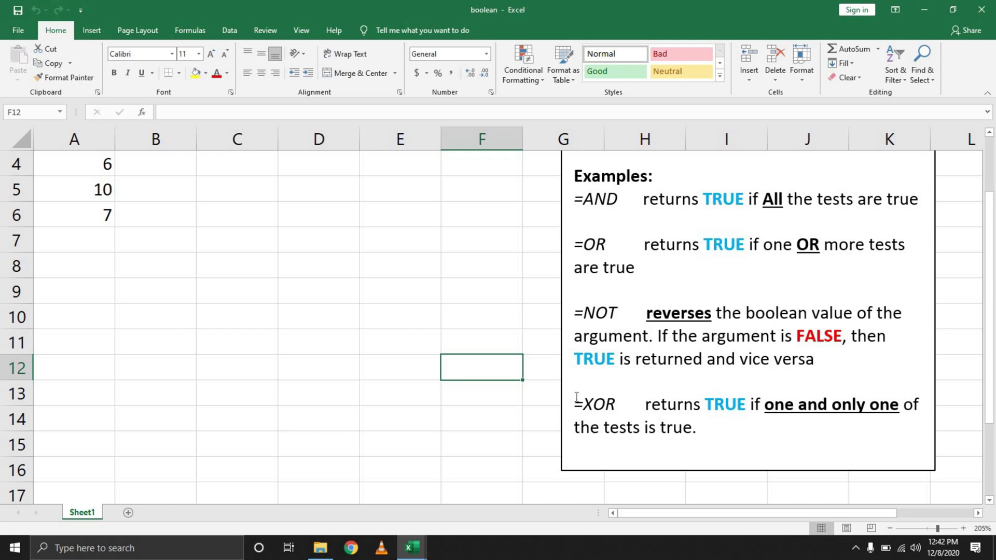
{"action": "scroll", "coordinate": [583, 400], "scroll_direction": "up", "scroll_amount": 1}
{"action": "scroll", "coordinate": [596, 399], "scroll_direction": "down", "scroll_amount": 1}
Enter 0, 1, 0, 1 down D12:D15, fixing the stray digit and the wrong value in D14.
{"action": "left_click", "coordinate": [330, 362]}
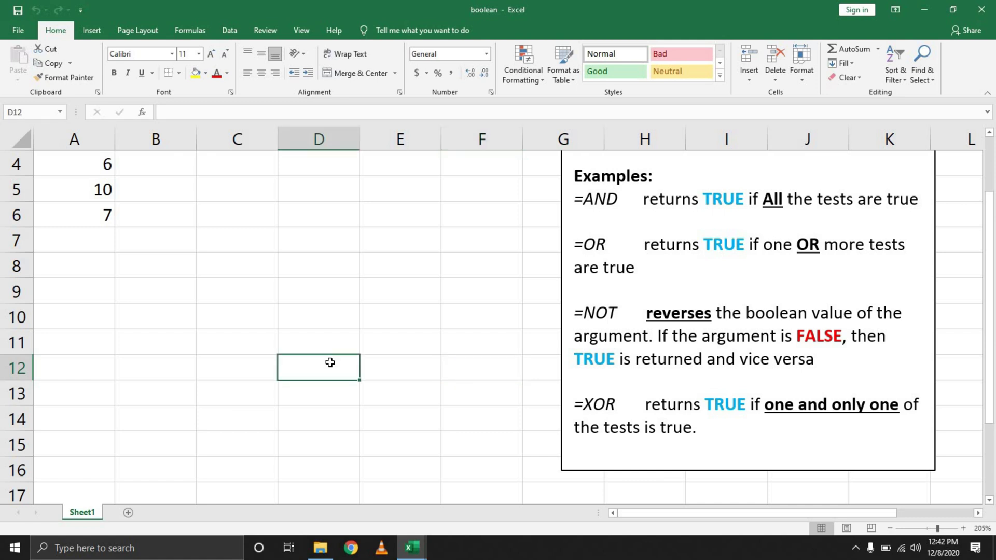
{"action": "type", "text": "01"}
{"action": "key", "text": "BackSpace"}
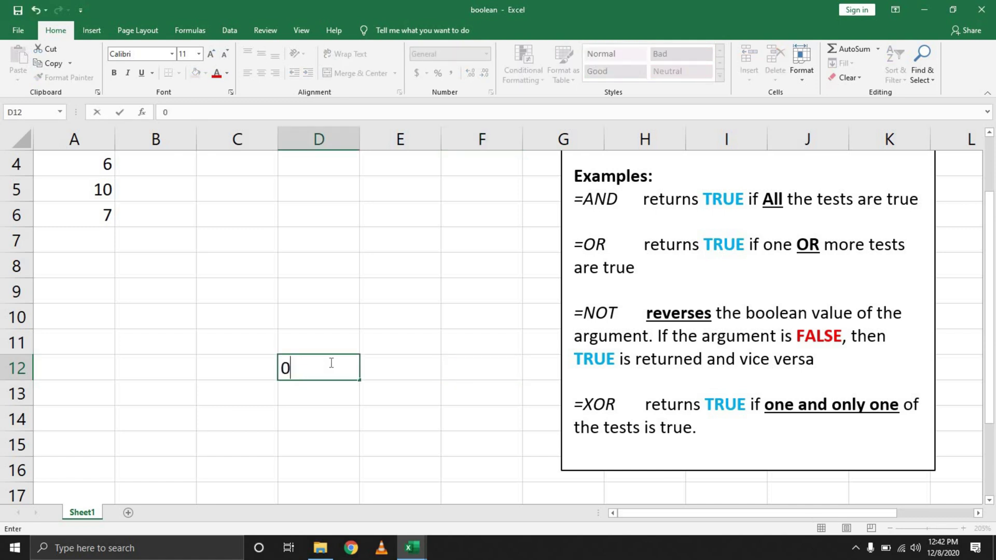
{"action": "key", "text": "Return"}
{"action": "type", "text": "1"}
{"action": "key", "text": "Return"}
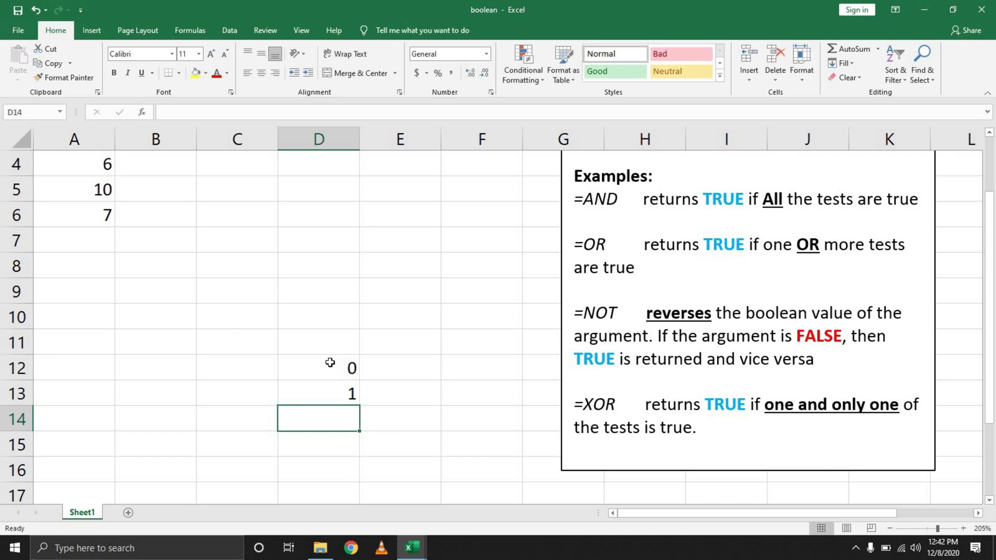
{"action": "type", "text": "1"}
{"action": "key", "text": "Return"}
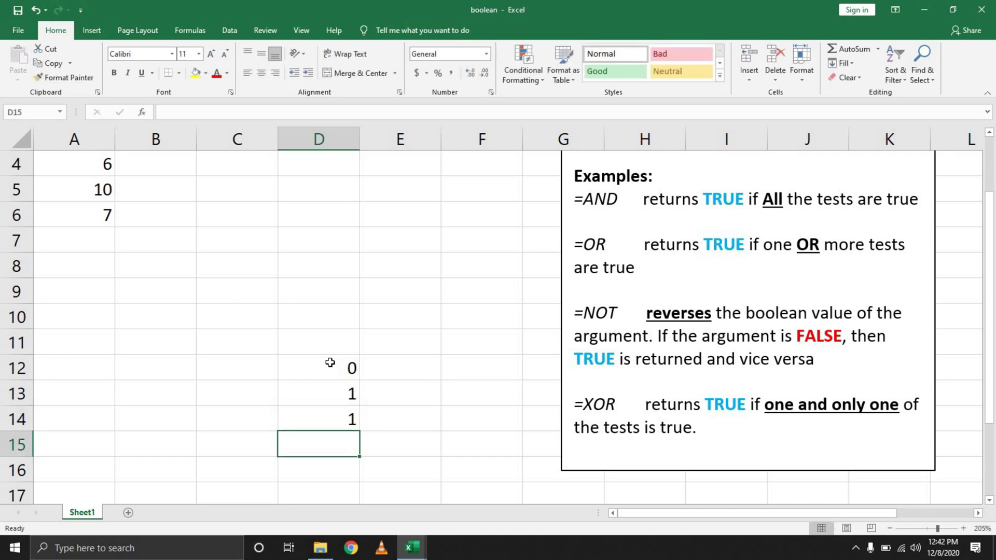
{"action": "key", "text": "Up"}
{"action": "key", "text": "BackSpace"}
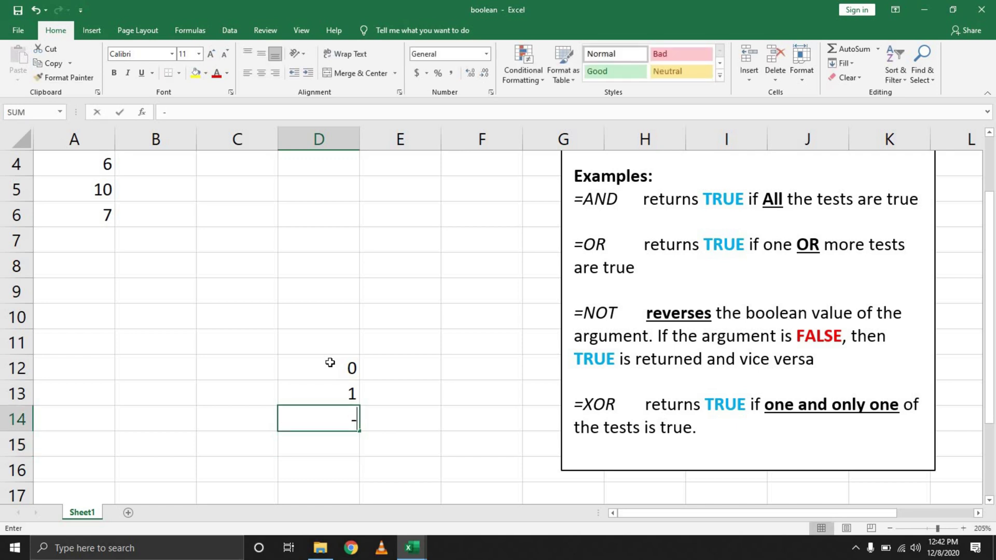
{"action": "type", "text": "0"}
{"action": "key", "text": "Return"}
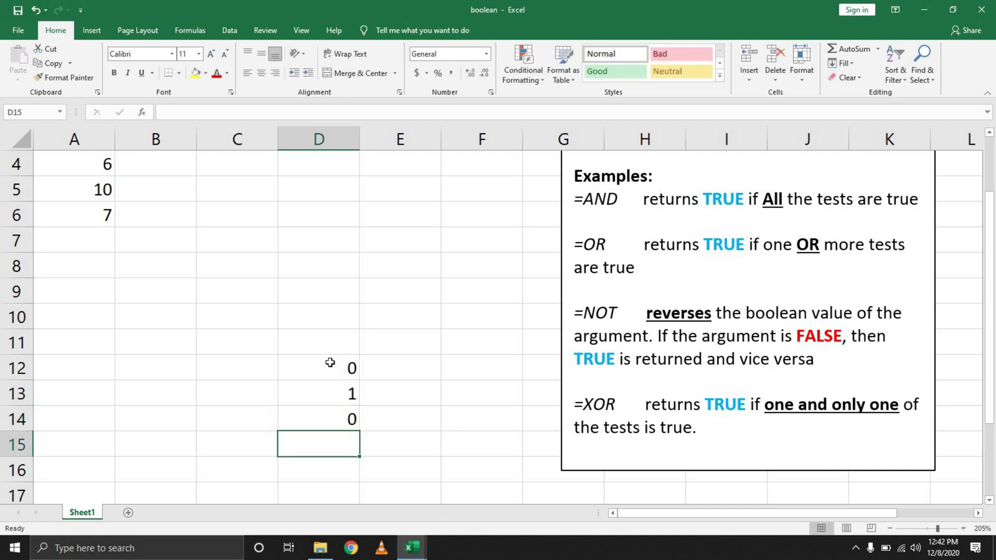
{"action": "type", "text": "1"}
{"action": "key", "text": "Return"}
Enter 0, 0, 1, 1 down E12:E15, correcting E12 to 0, and select the row-12 pair.
{"action": "key", "text": "Right"}
{"action": "key", "text": "Up"}
{"action": "key", "text": "Up"}
{"action": "key", "text": "Up"}
{"action": "key", "text": "Up"}
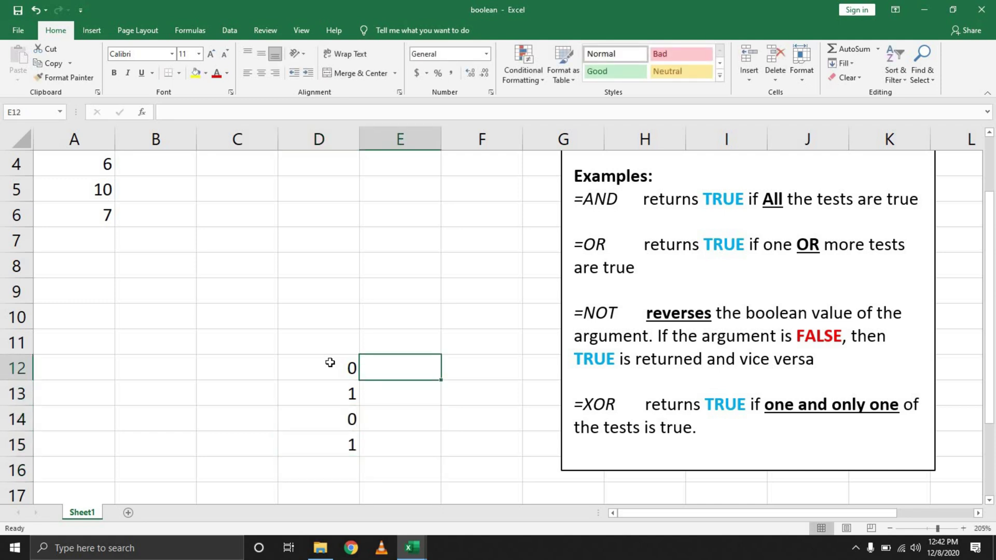
{"action": "type", "text": "1"}
{"action": "key", "text": "Return"}
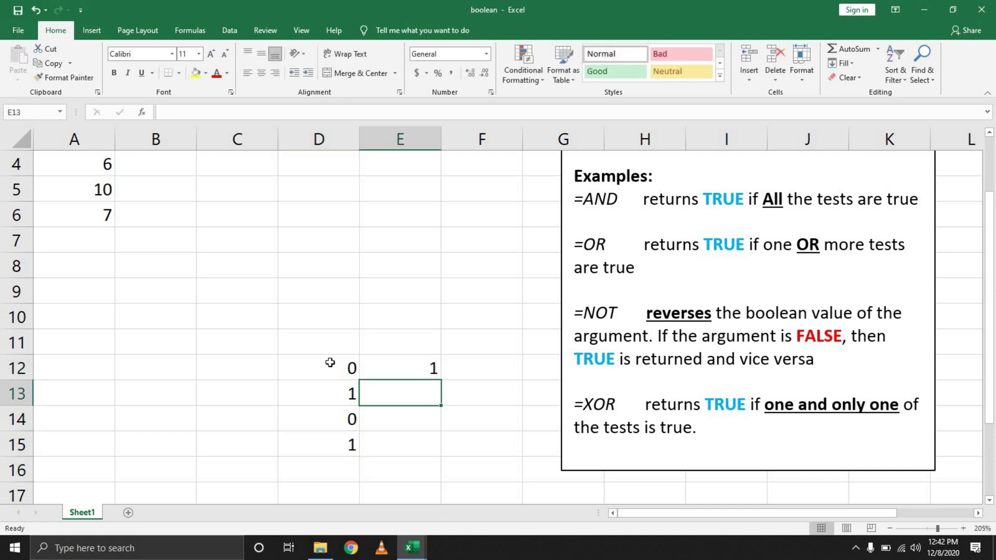
{"action": "type", "text": "0"}
{"action": "key", "text": "Return"}
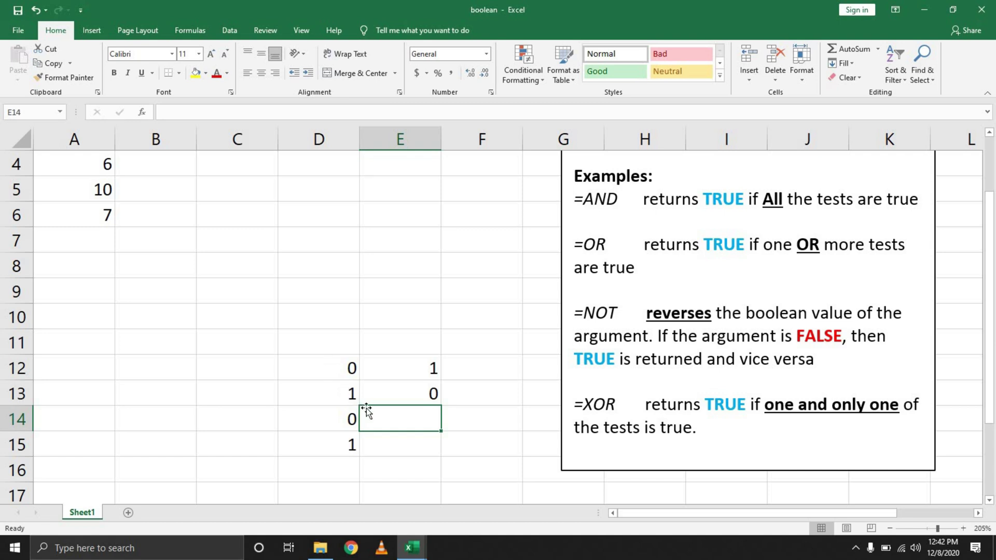
{"action": "left_click", "coordinate": [402, 374]}
{"action": "type", "text": "9"}
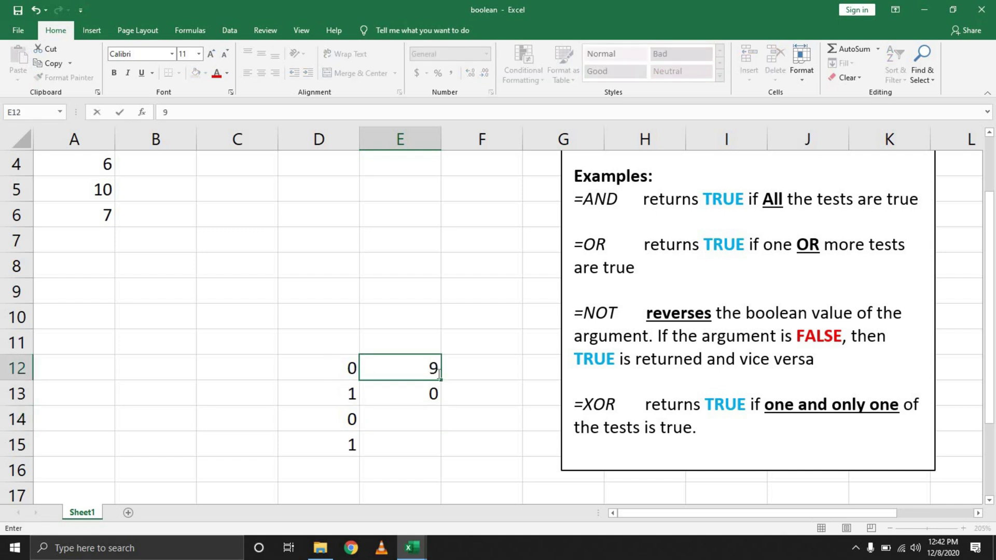
{"action": "key", "text": "BackSpace"}
{"action": "type", "text": "0"}
{"action": "key", "text": "Return"}
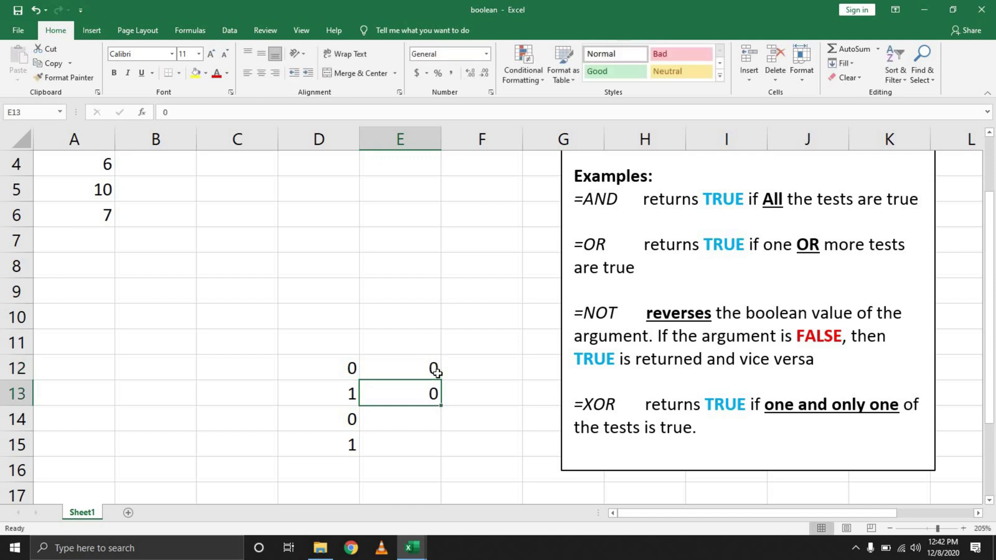
{"action": "key", "text": "Return"}
{"action": "type", "text": "1"}
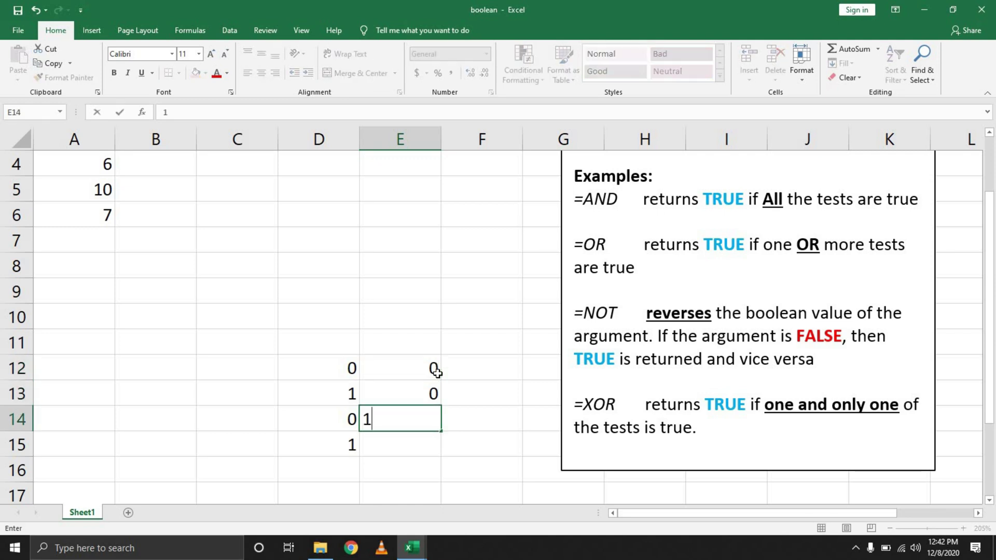
{"action": "key", "text": "Return"}
{"action": "type", "text": "1"}
{"action": "key", "text": "Return"}
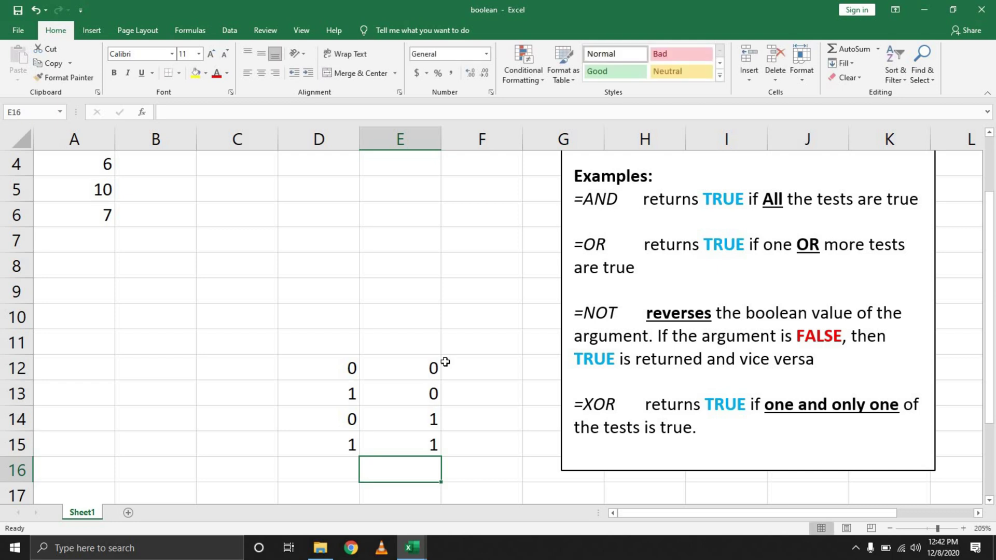
{"action": "left_click_drag", "start_coordinate": [350, 367], "coordinate": [396, 370]}
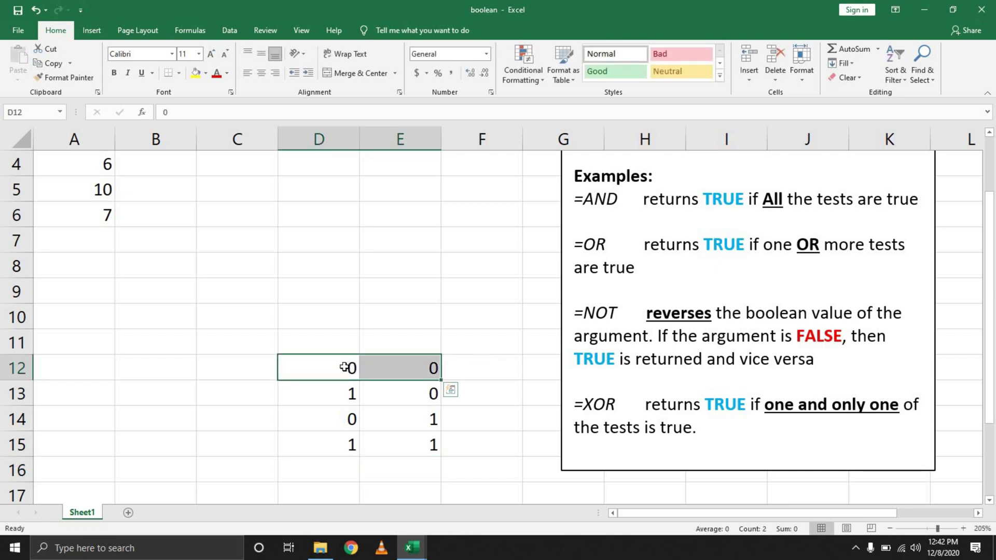
Add an AND column with header in F11 and results 0, 0, 0, 1 in F12:F15.
{"action": "left_click", "coordinate": [344, 368]}
{"action": "left_click", "coordinate": [363, 370]}
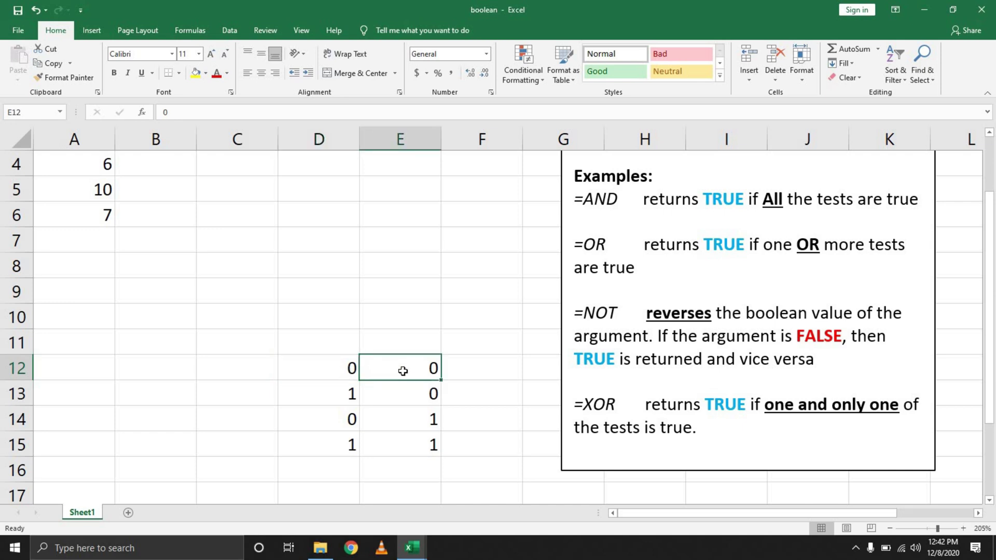
{"action": "left_click", "coordinate": [487, 370]}
{"action": "type", "text": "0"}
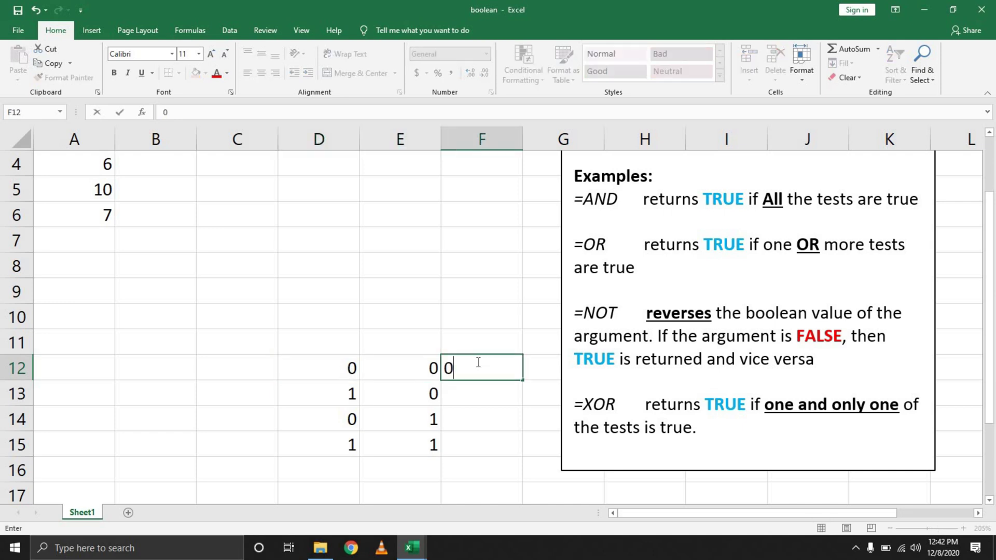
{"action": "key", "text": "Return"}
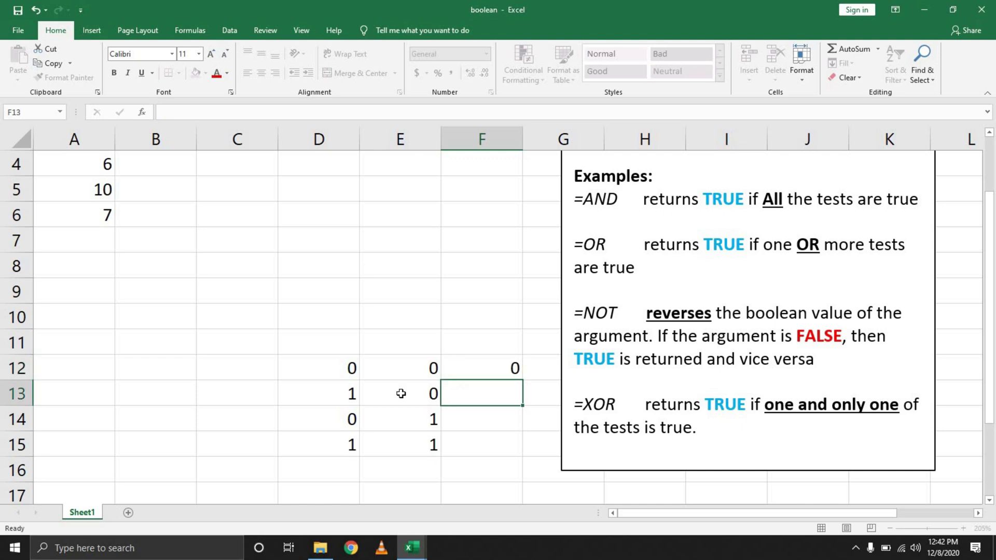
{"action": "type", "text": "0"}
{"action": "left_click", "coordinate": [455, 342]}
{"action": "type", "text": "AND"}
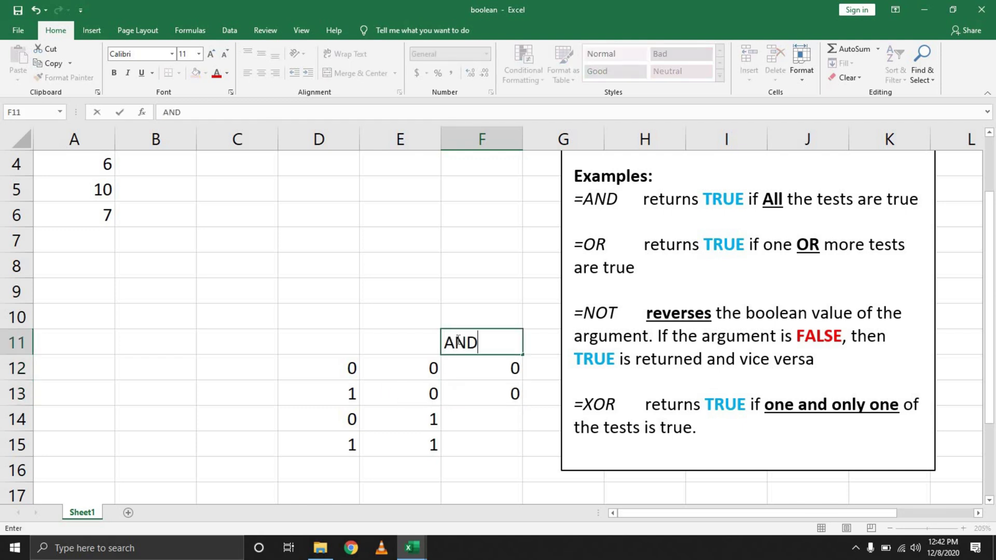
{"action": "key", "text": "Return"}
{"action": "left_click", "coordinate": [516, 418]}
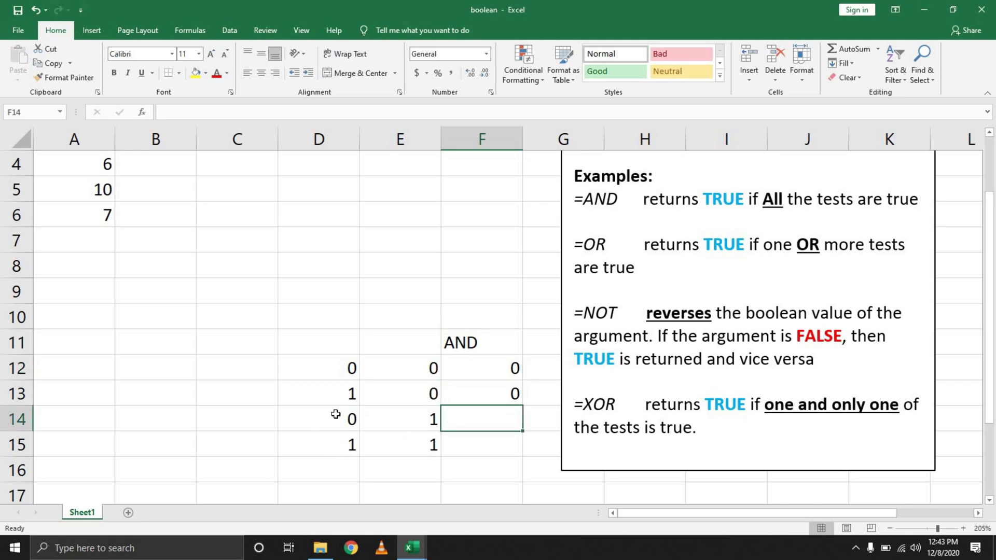
{"action": "type", "text": "0"}
{"action": "key", "text": "Return"}
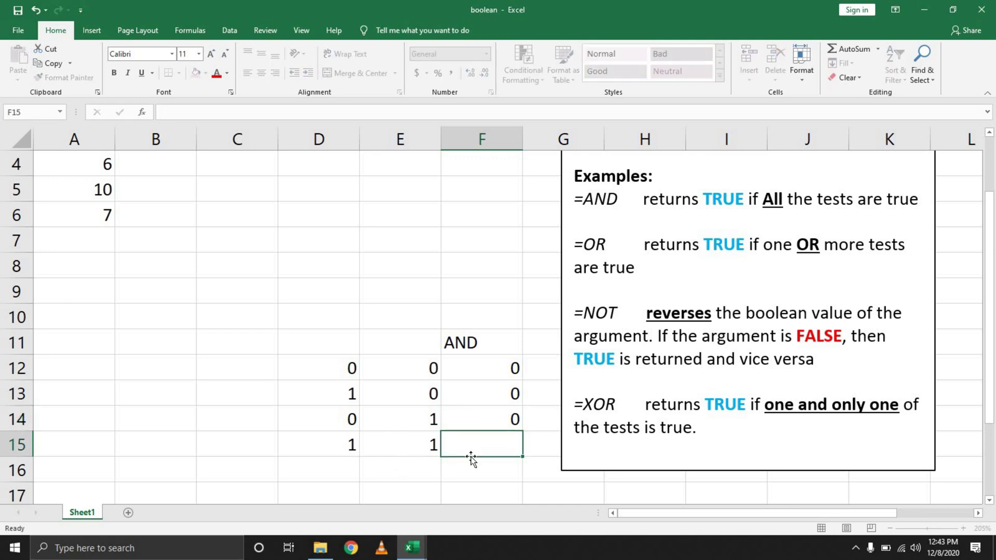
{"action": "type", "text": "1"}
{"action": "left_click", "coordinate": [498, 378]}
Clear the whole truth table block D10:F15.
{"action": "left_click_drag", "start_coordinate": [327, 322], "coordinate": [506, 440]}
{"action": "key", "text": "Delete"}
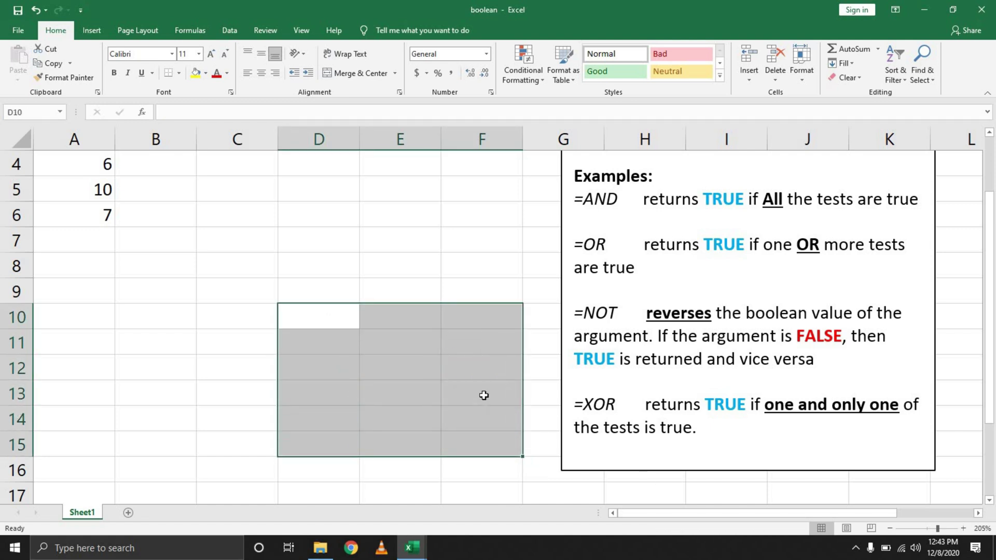
{"action": "scroll", "coordinate": [485, 396], "scroll_direction": "up", "scroll_amount": 1}
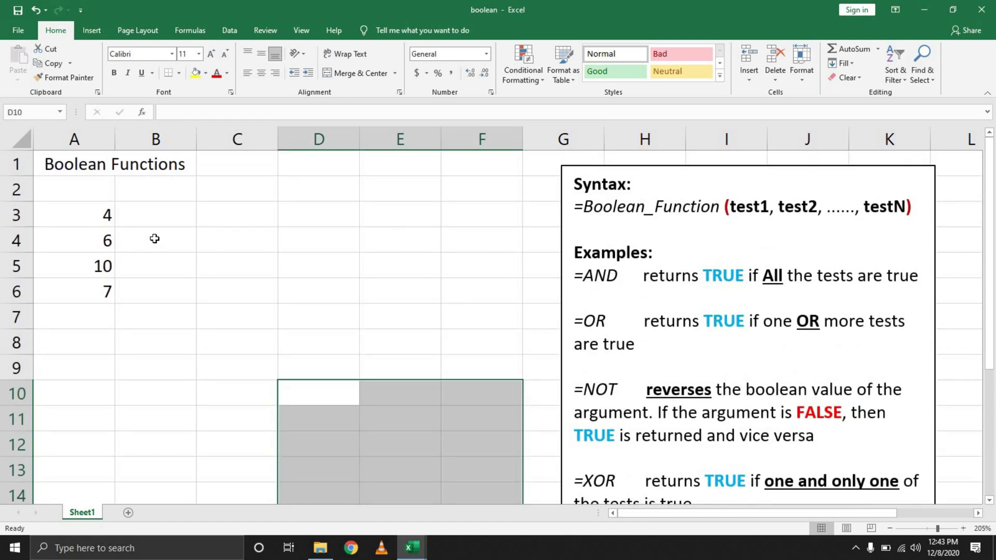
Enter =AND(A3=4,A4=6) in B3, pointing to A3 and A4 with the arrow keys.
{"action": "left_click", "coordinate": [161, 211]}
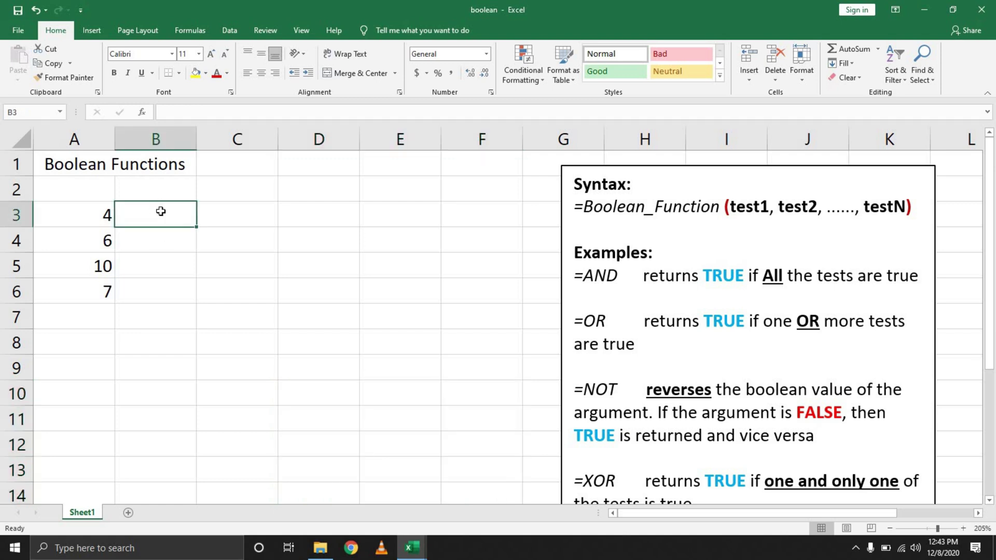
{"action": "type", "text": "=AND"}
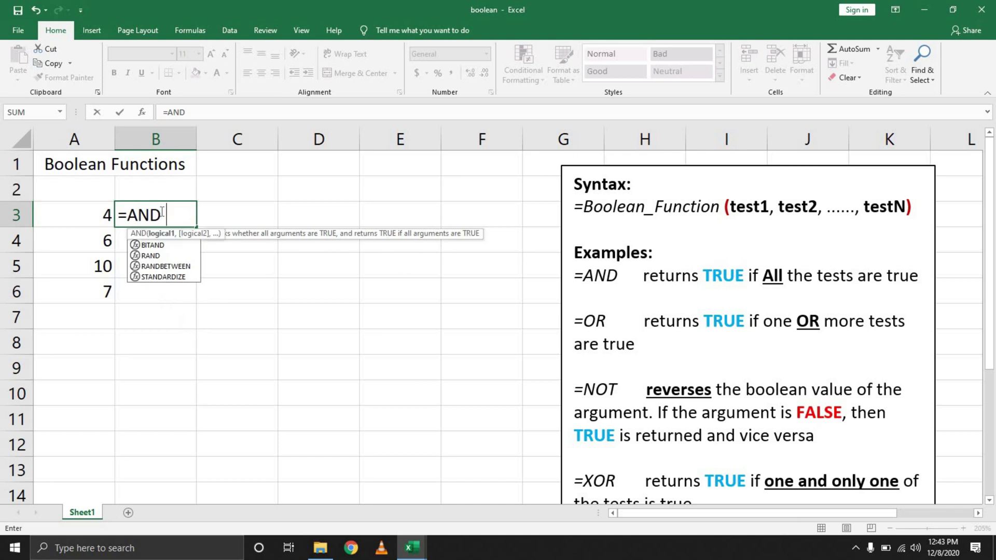
{"action": "type", "text": "("}
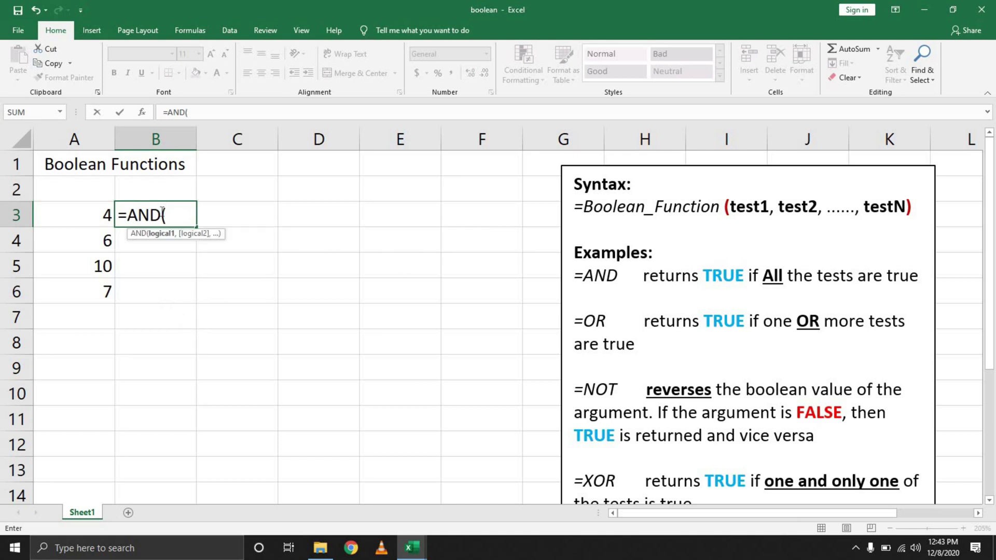
{"action": "key", "text": "Left"}
{"action": "type", "text": "="}
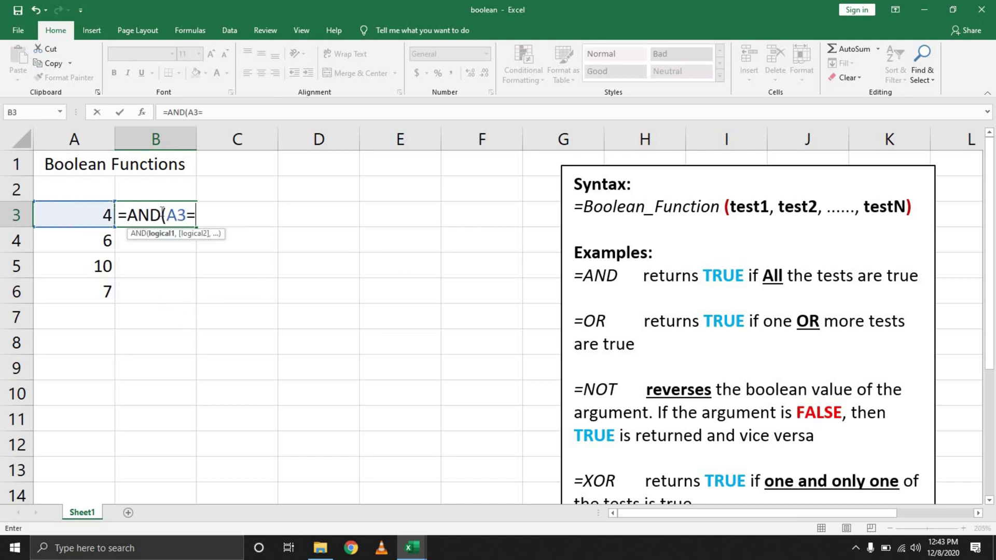
{"action": "type", "text": "4,"}
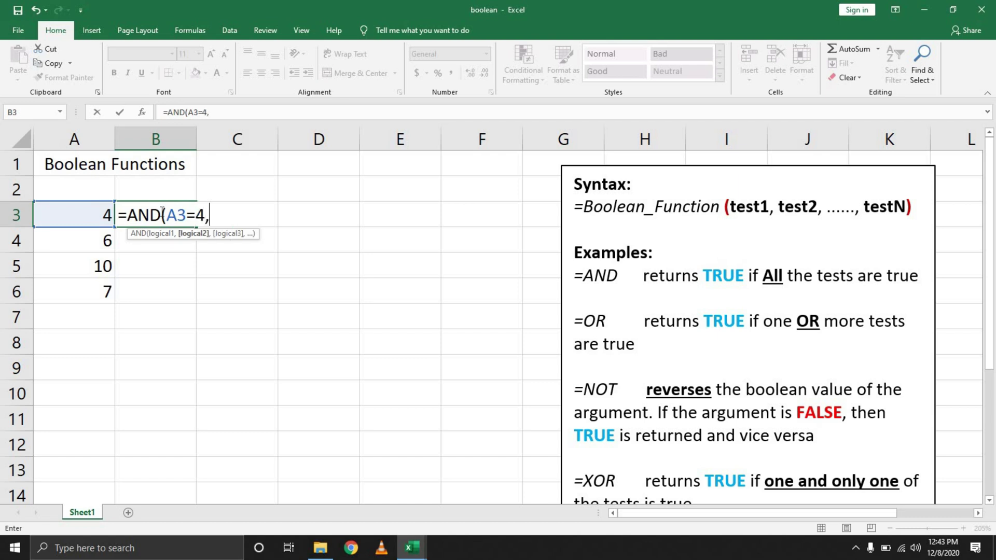
{"action": "key", "text": "Left"}
{"action": "key", "text": "Down"}
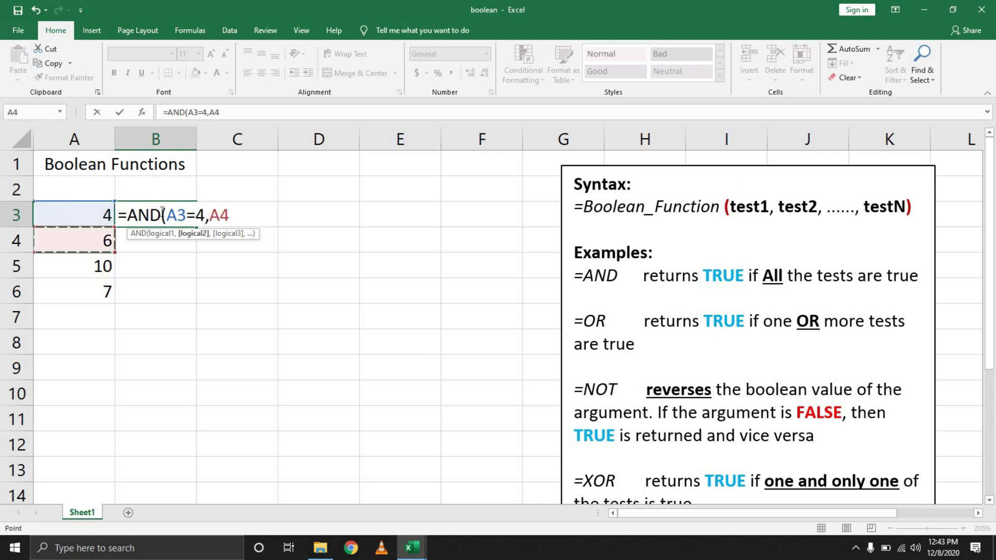
{"action": "type", "text": "=6"}
{"action": "type", "text": ")"}
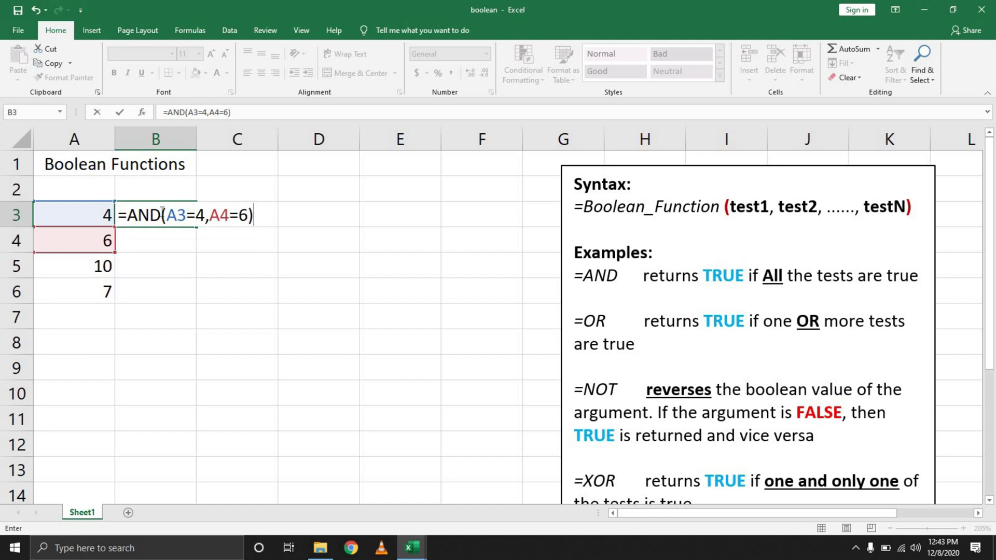
{"action": "key", "text": "Return"}
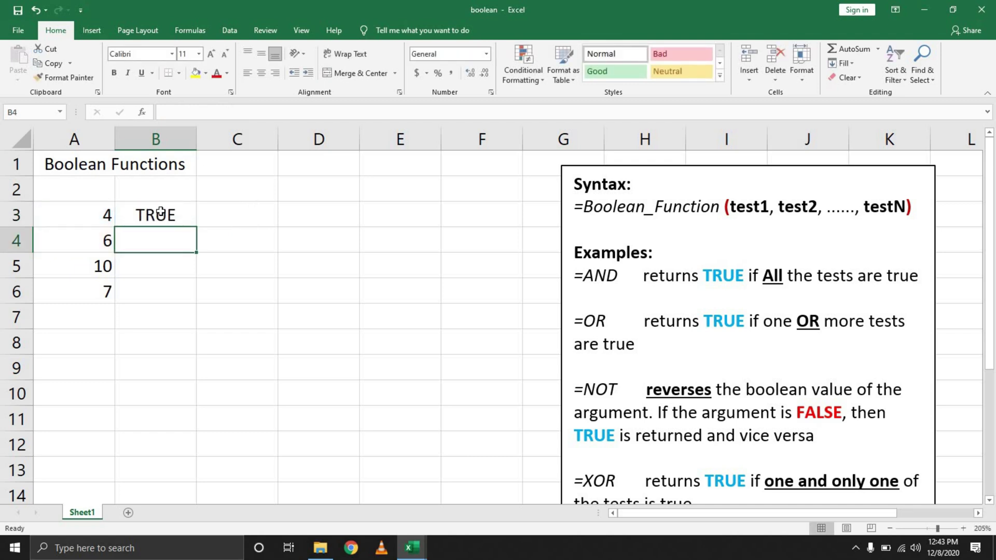
Change B3's first test to A3=5, giving =AND(A3=5,A4=6), and review its references.
{"action": "left_click", "coordinate": [153, 212]}
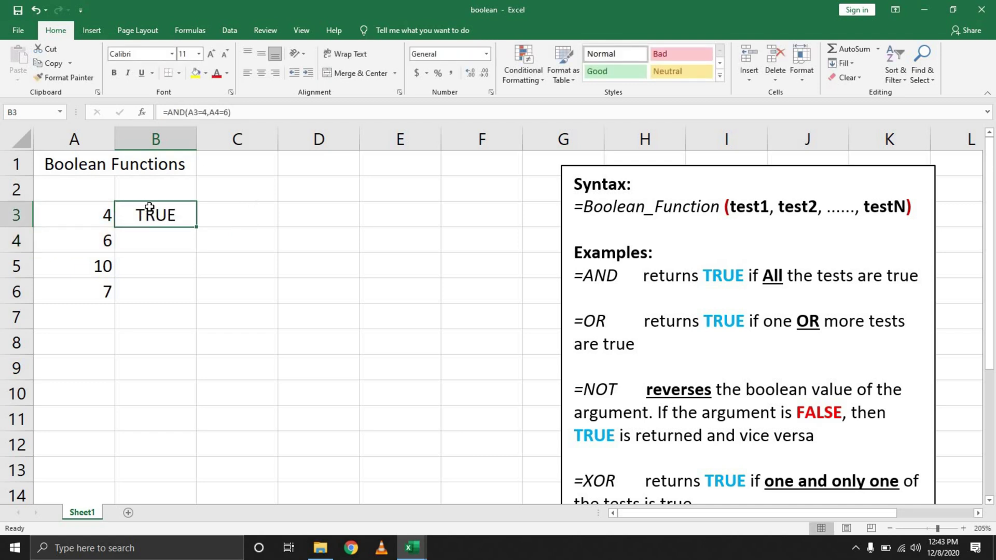
{"action": "left_click", "coordinate": [206, 112]}
{"action": "key", "text": "BackSpace"}
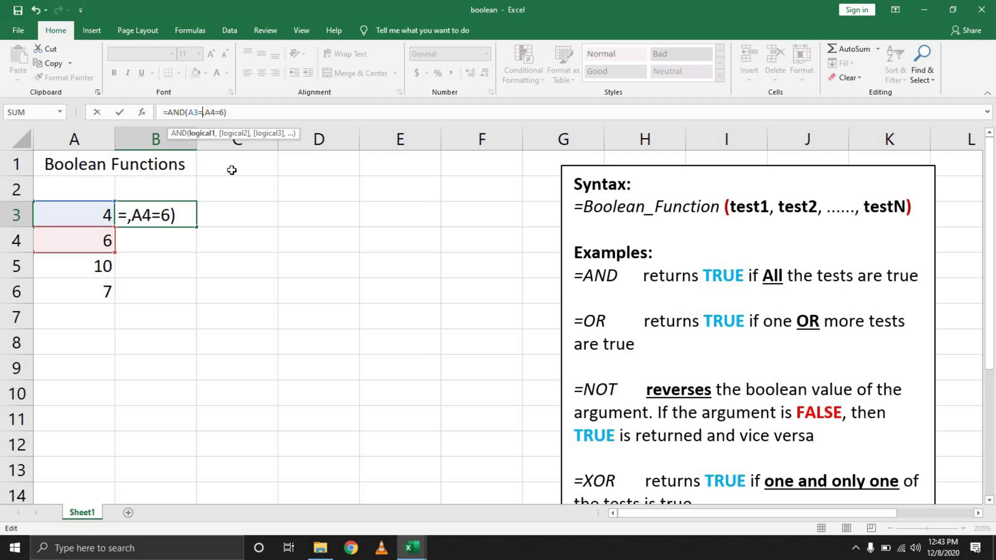
{"action": "type", "text": "5"}
{"action": "key", "text": "Return"}
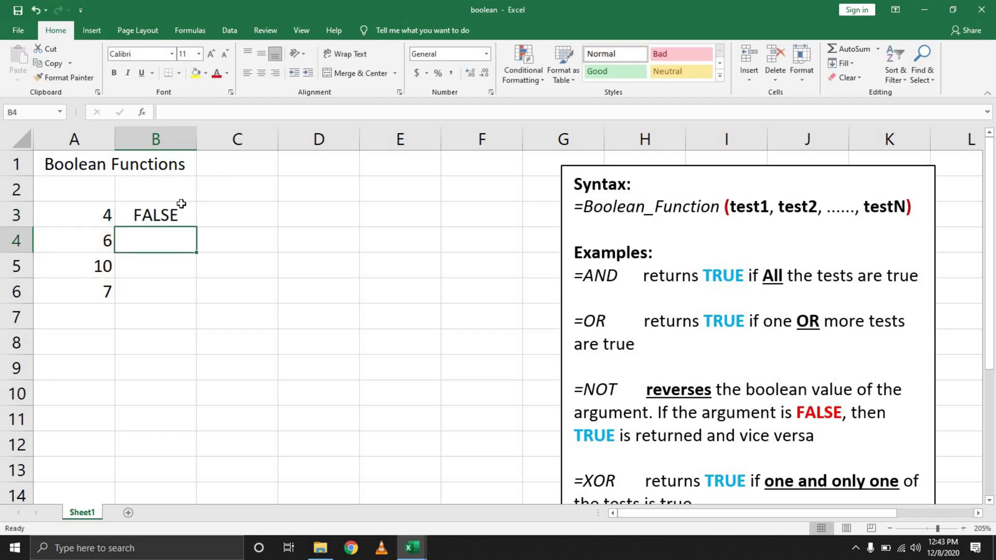
{"action": "left_click", "coordinate": [164, 212]}
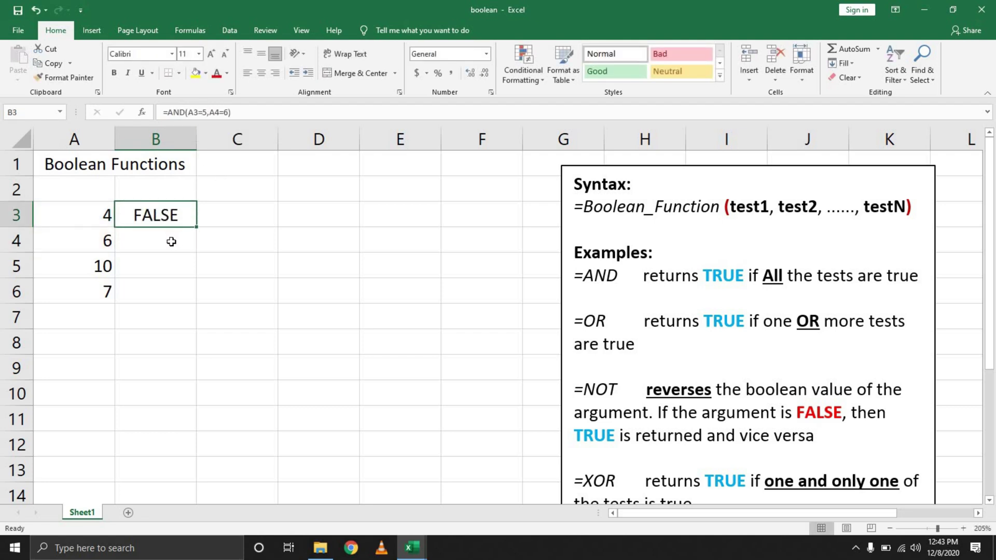
{"action": "double_click", "coordinate": [154, 219]}
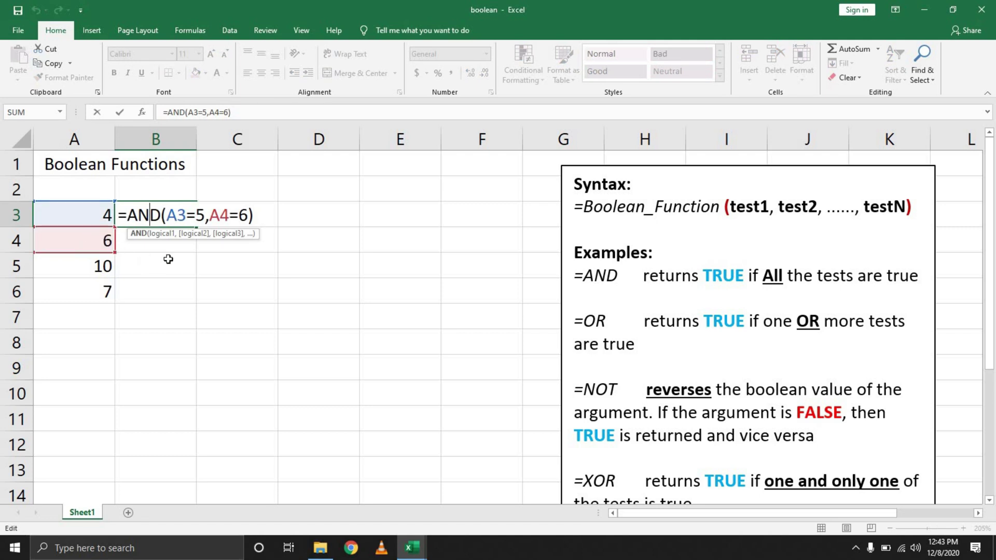
{"action": "key", "text": "Escape"}
{"action": "left_click", "coordinate": [154, 247]}
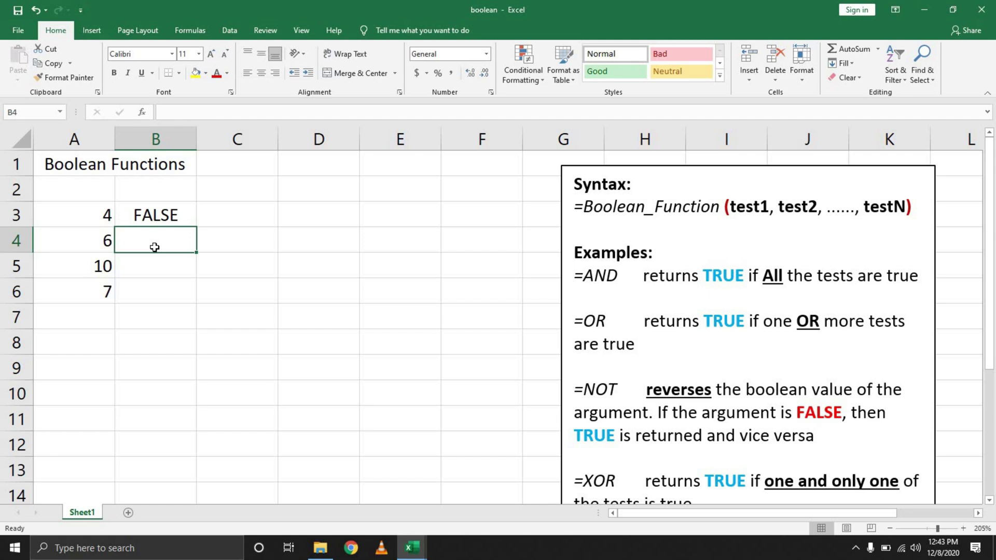
Copy B3's formula into B4 and edit it to =OR(A4=6,A5=6), returning TRUE.
{"action": "left_click", "coordinate": [143, 220]}
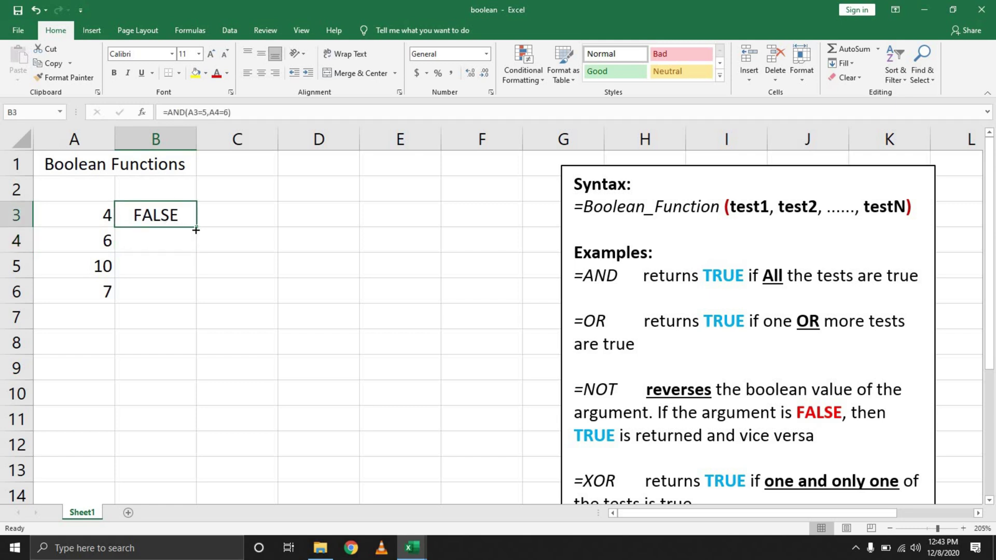
{"action": "left_click_drag", "start_coordinate": [197, 232], "coordinate": [200, 257]}
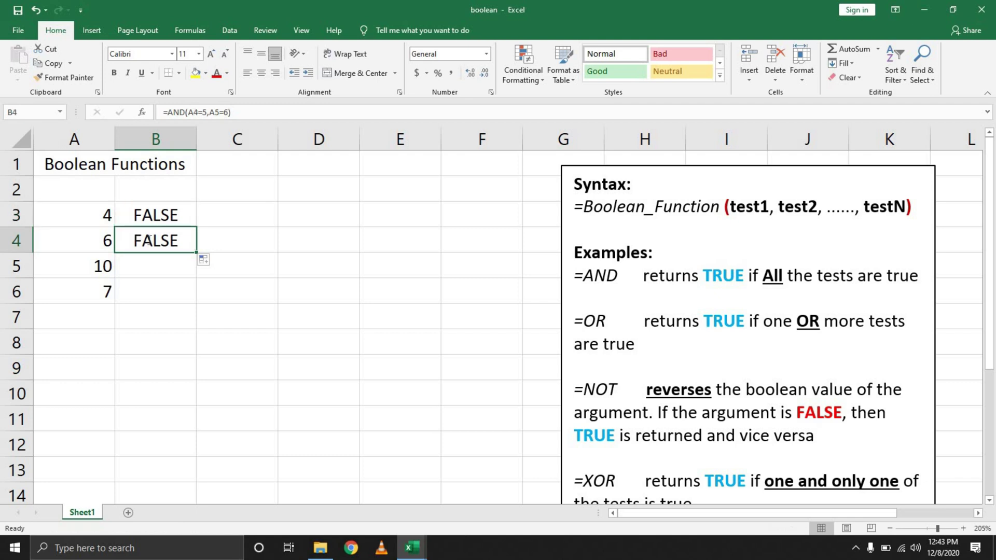
{"action": "double_click", "coordinate": [150, 240]}
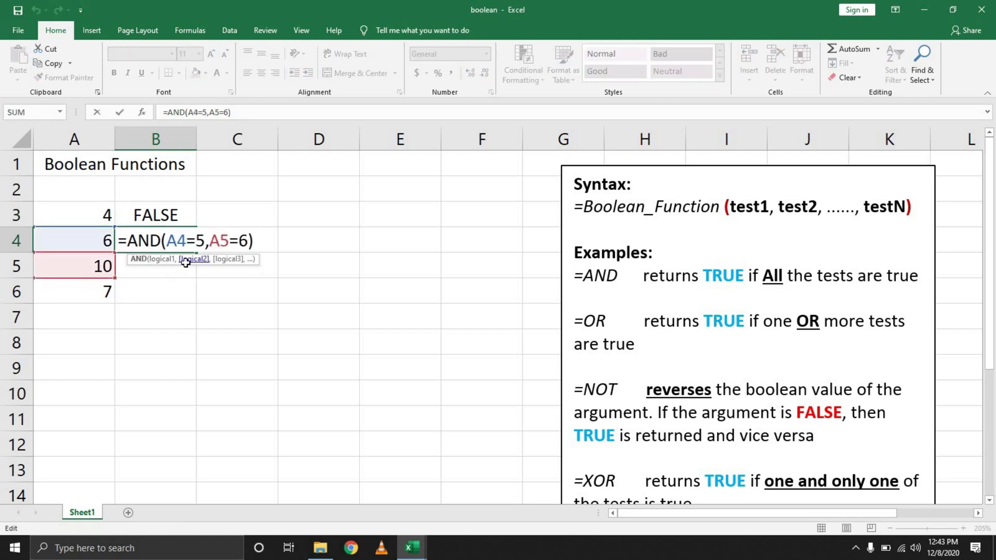
{"action": "key", "text": "BackSpace"}
{"action": "key", "text": "BackSpace"}
{"action": "key", "text": "BackSpace"}
{"action": "type", "text": "OR"}
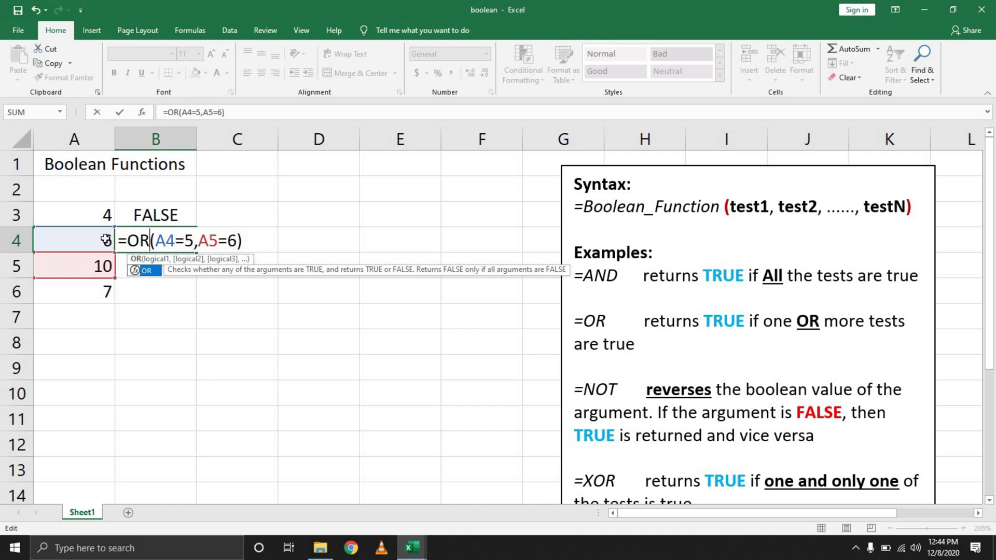
{"action": "left_click", "coordinate": [194, 241]}
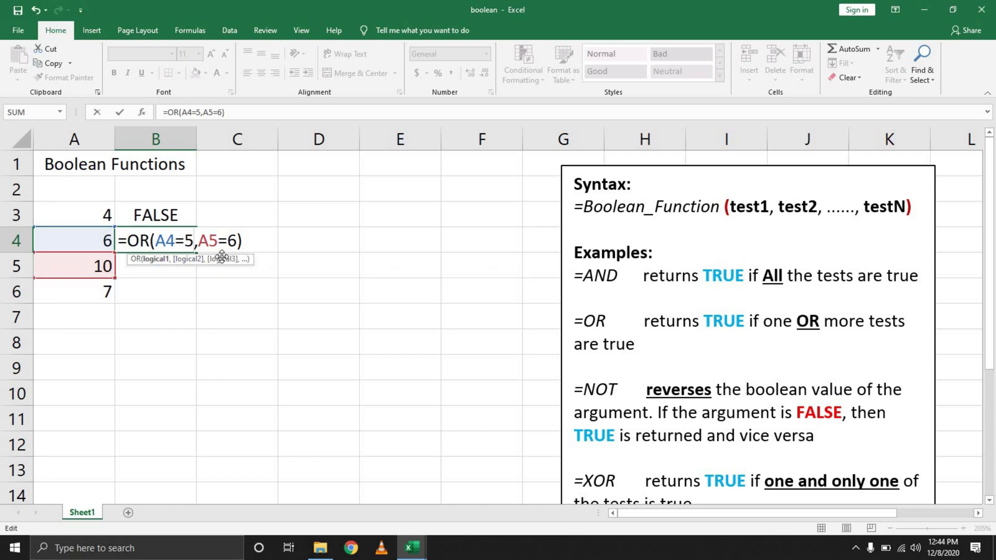
{"action": "key", "text": "BackSpace"}
{"action": "type", "text": "6"}
{"action": "left_click", "coordinate": [193, 239]}
{"action": "key", "text": "Return"}
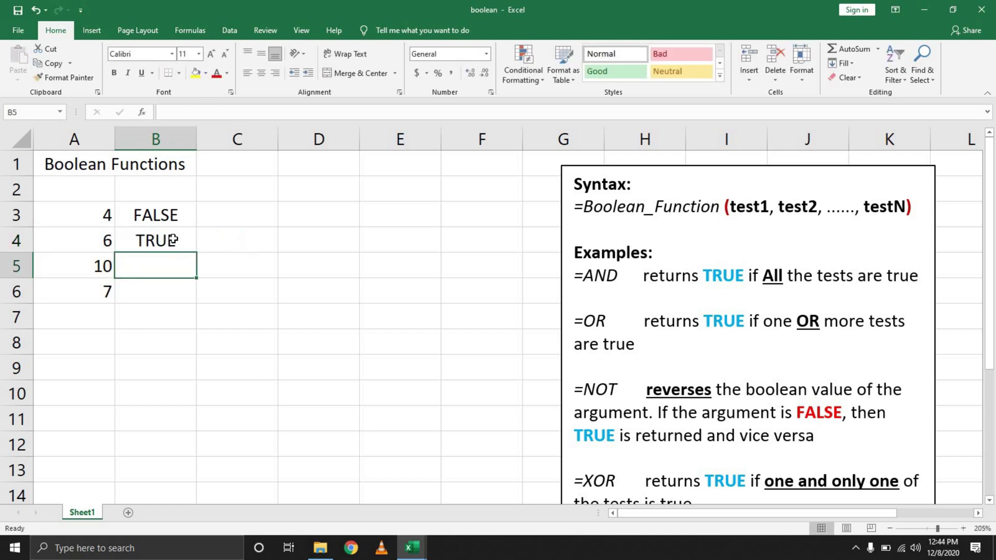
{"action": "left_click", "coordinate": [160, 247]}
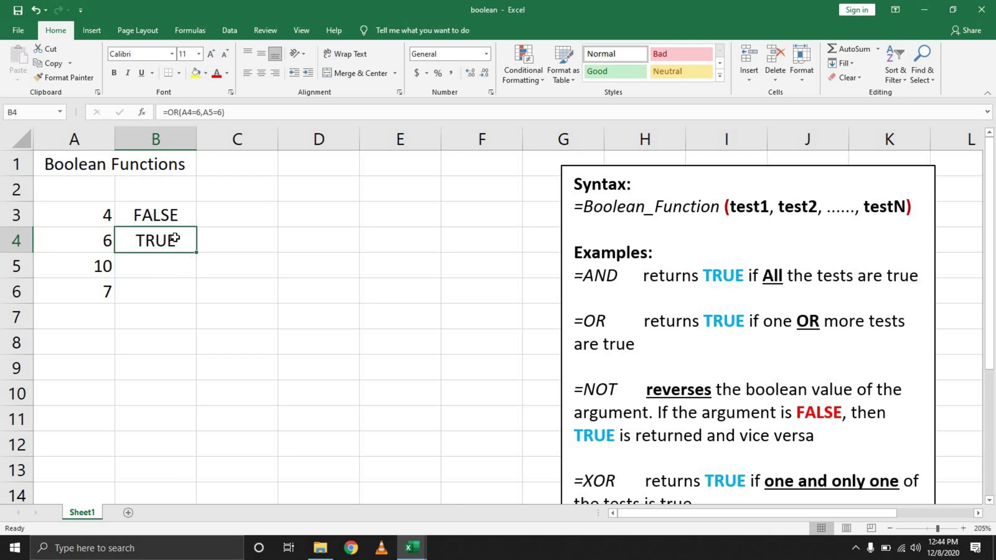
Copy B4's formula into B5, switch it to XOR, and set the first test to A5=10.
{"action": "left_click_drag", "start_coordinate": [196, 253], "coordinate": [199, 275]}
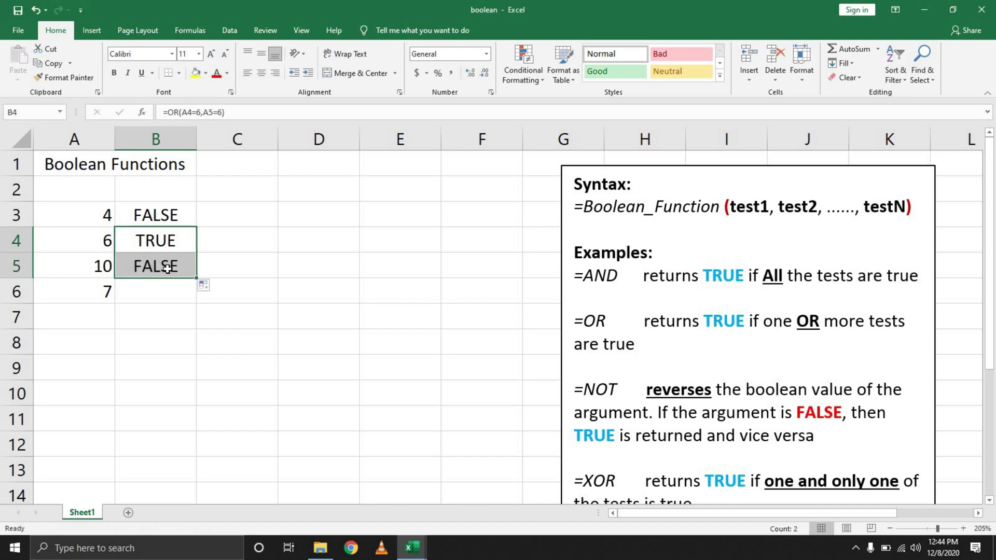
{"action": "left_click", "coordinate": [167, 270]}
{"action": "double_click", "coordinate": [166, 270]}
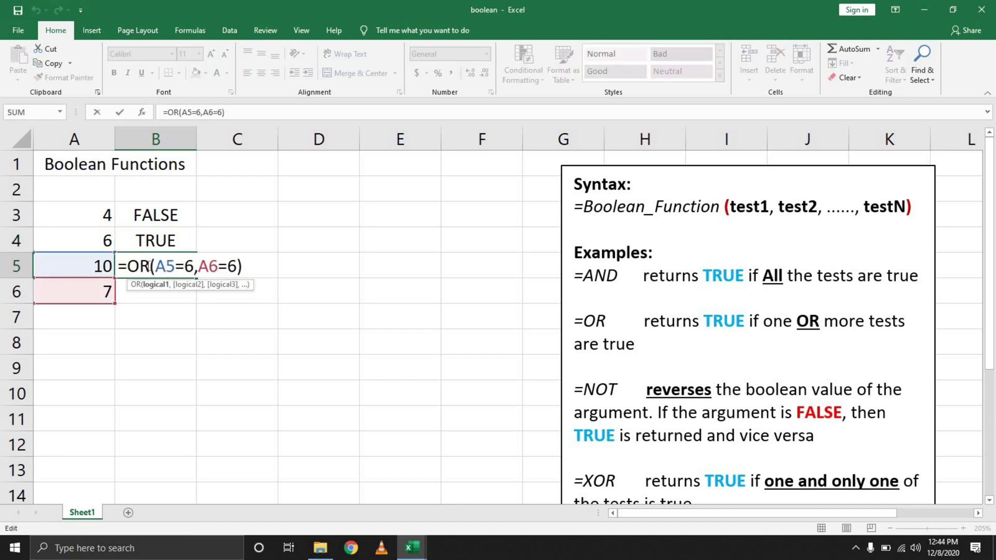
{"action": "key", "text": "Left"}
{"action": "key", "text": "Left"}
{"action": "key", "text": "Left"}
{"action": "key", "text": "Left"}
{"action": "type", "text": "x"}
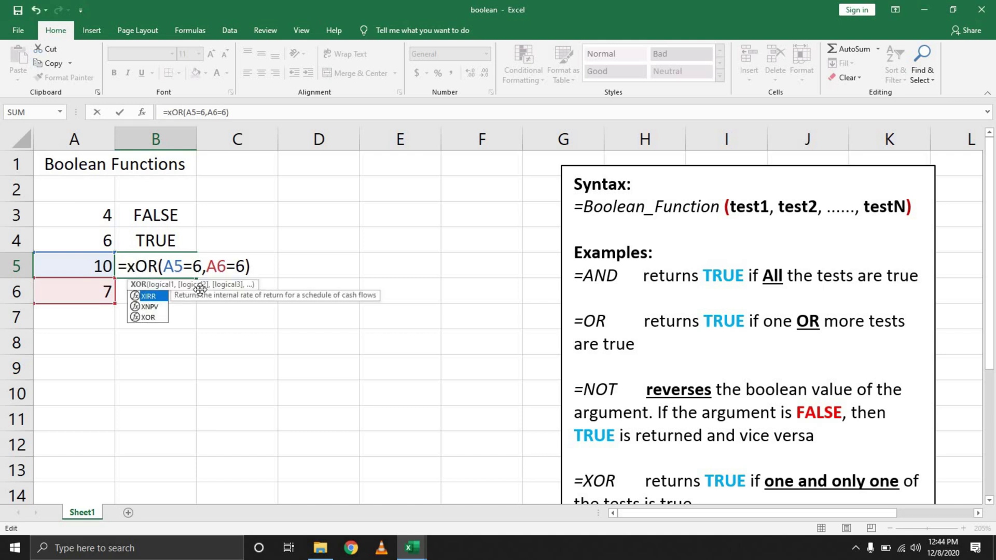
{"action": "key", "text": "Tab"}
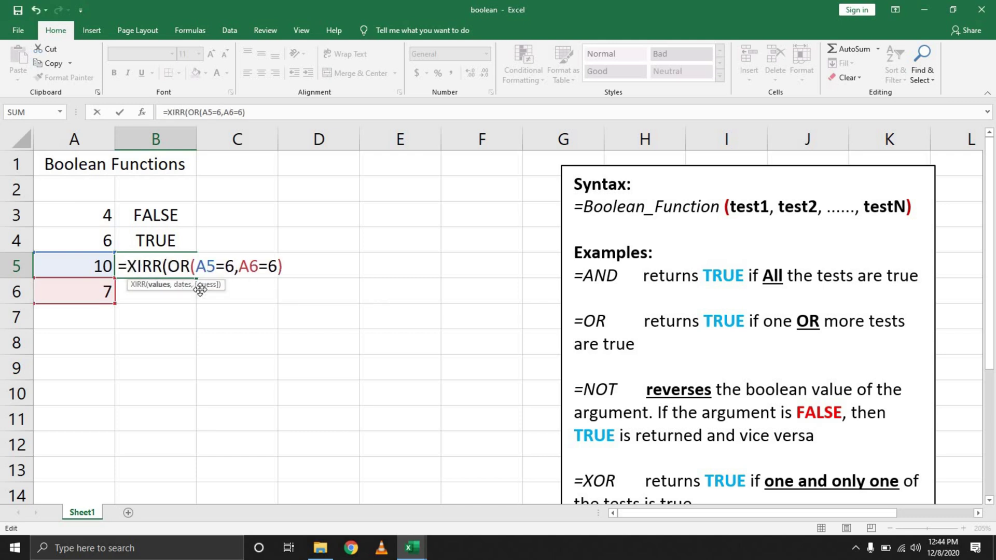
{"action": "key", "text": "BackSpace"}
{"action": "key", "text": "BackSpace"}
{"action": "key", "text": "BackSpace"}
{"action": "key", "text": "BackSpace"}
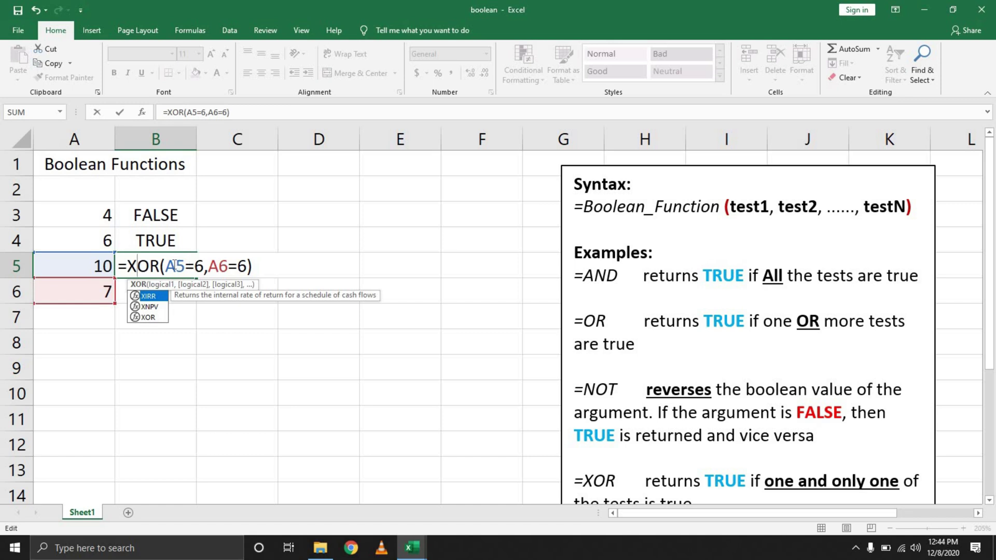
{"action": "left_click", "coordinate": [203, 266]}
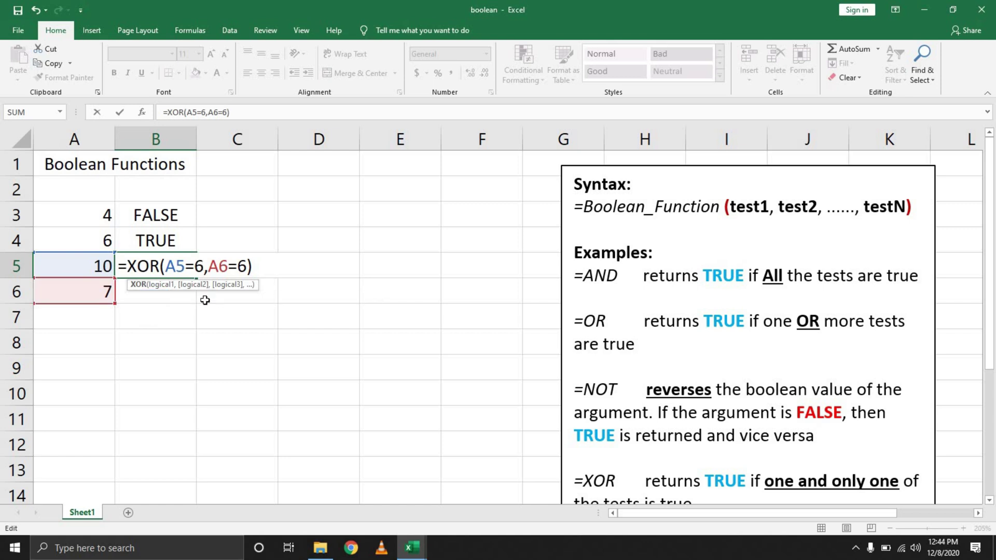
{"action": "key", "text": "BackSpace"}
{"action": "type", "text": "10"}
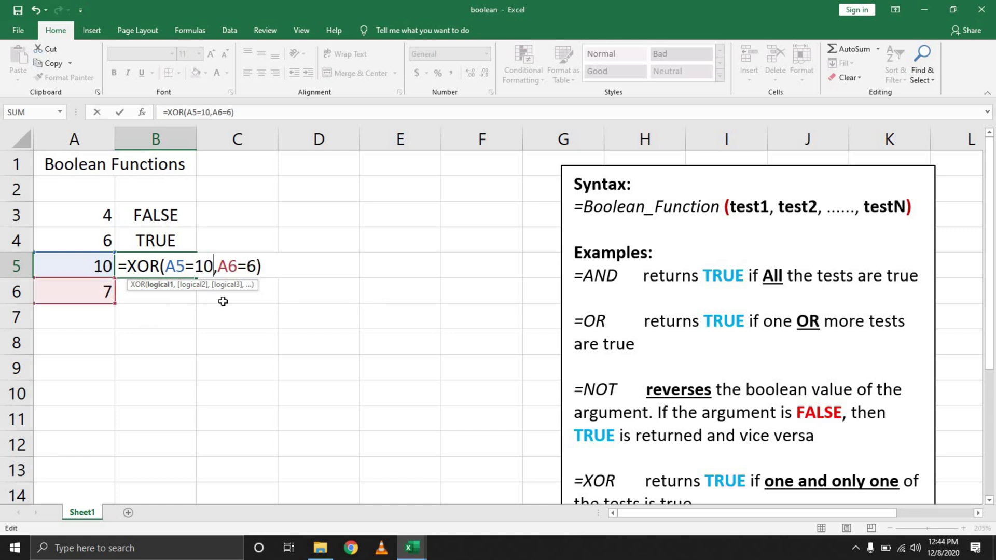
{"action": "key", "text": "Return"}
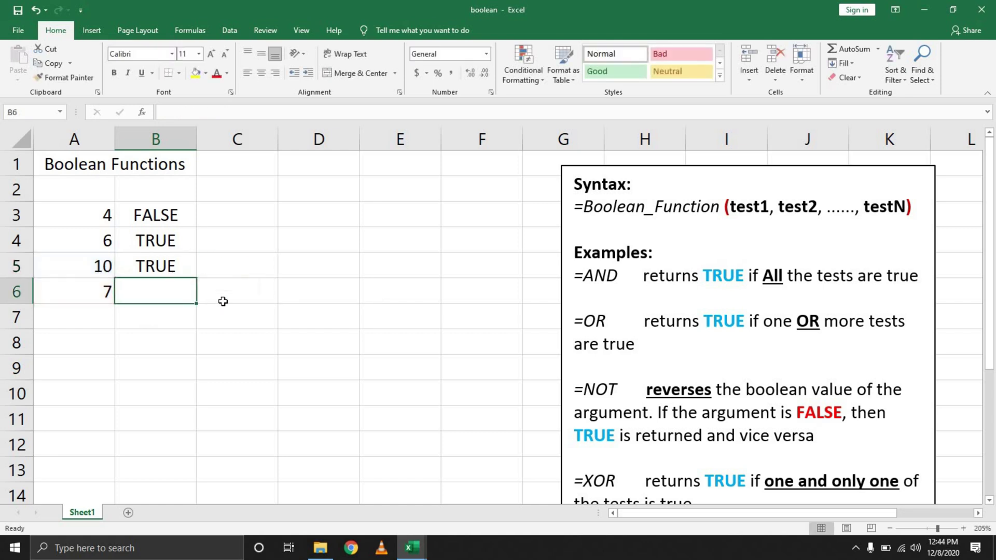
Change B5's second test to A6=7, giving =XOR(A5=10,A6=7).
{"action": "left_click", "coordinate": [148, 266]}
{"action": "double_click", "coordinate": [197, 266]}
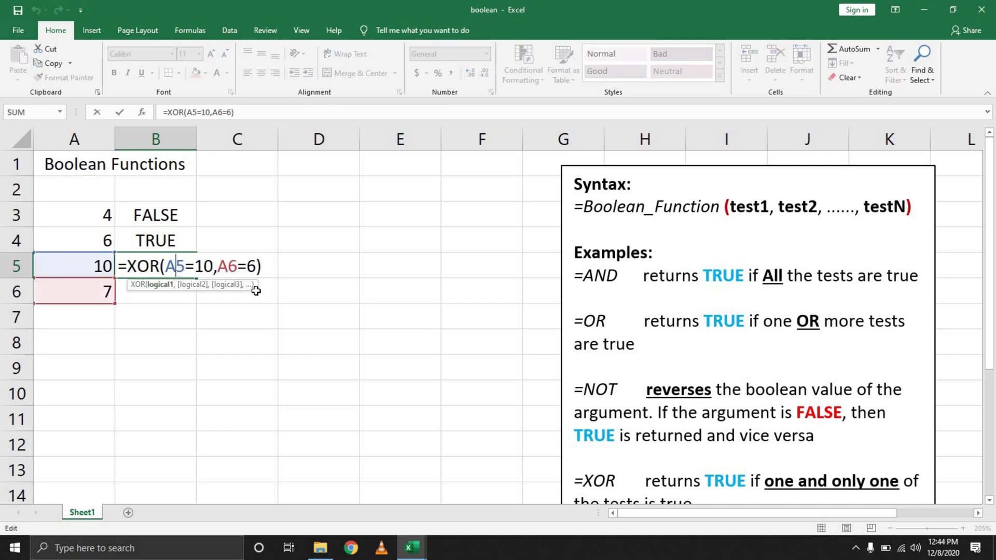
{"action": "left_click", "coordinate": [256, 266]}
{"action": "key", "text": "BackSpace"}
{"action": "type", "text": "7"}
{"action": "key", "text": "Return"}
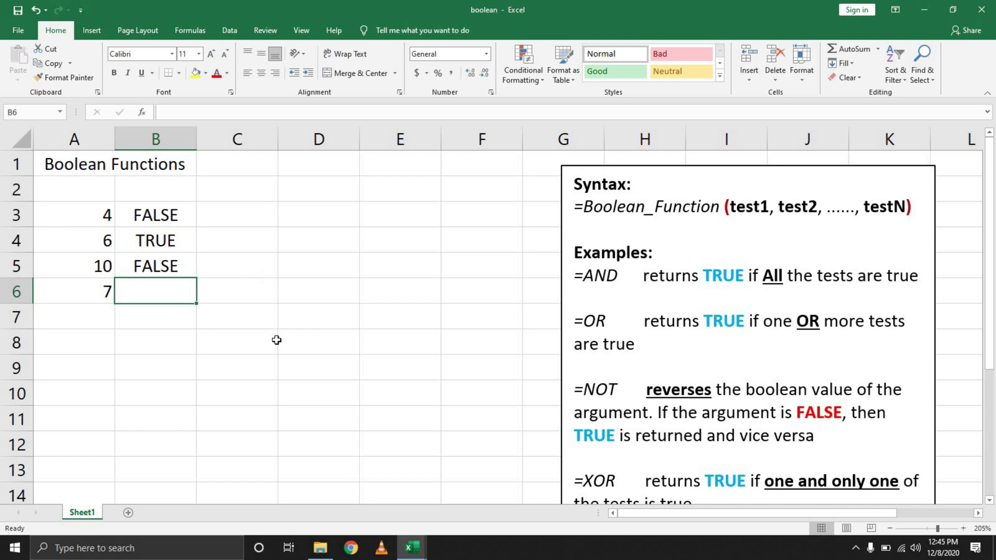
{"action": "double_click", "coordinate": [169, 266]}
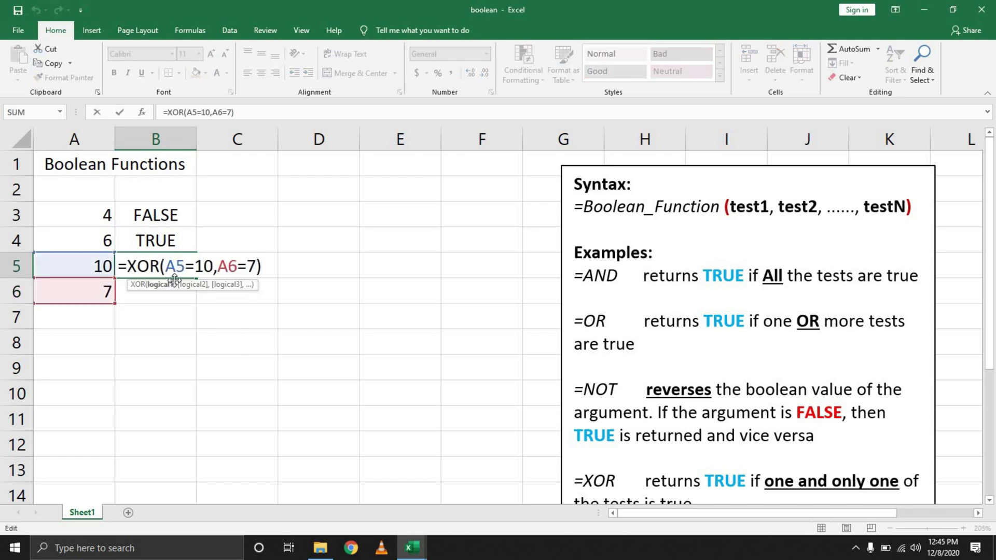
Enter the truth table inputs: 0, 1, 0, 1 in C8:C11 and 0, 0, 1, 1 in D8:D11.
{"action": "left_click", "coordinate": [216, 341]}
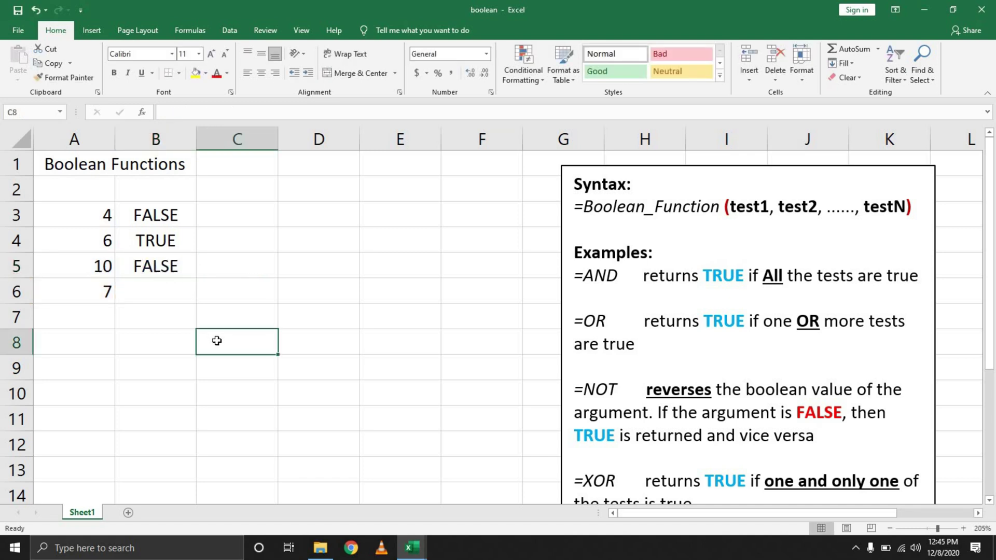
{"action": "type", "text": "0"}
{"action": "key", "text": "Return"}
{"action": "type", "text": "1"}
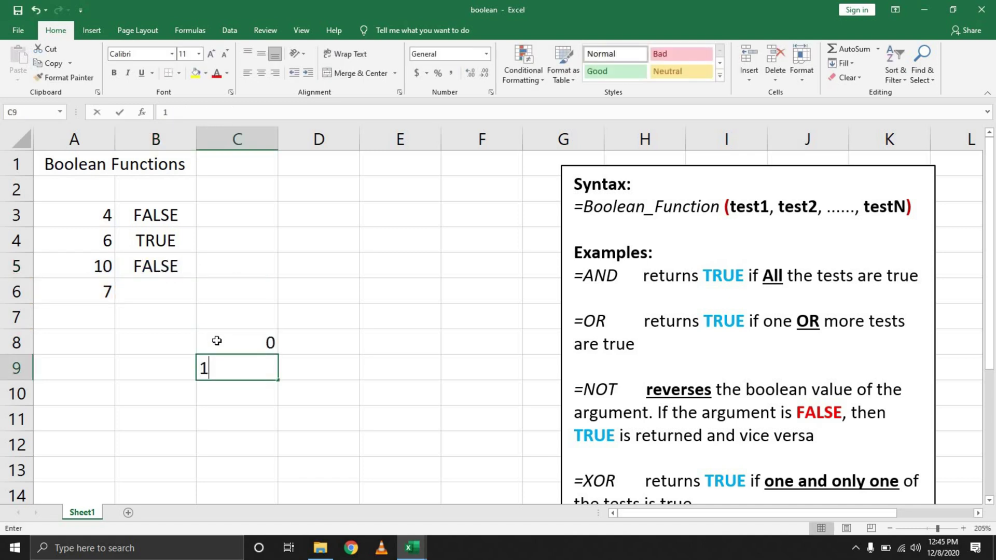
{"action": "key", "text": "Return"}
{"action": "type", "text": "0"}
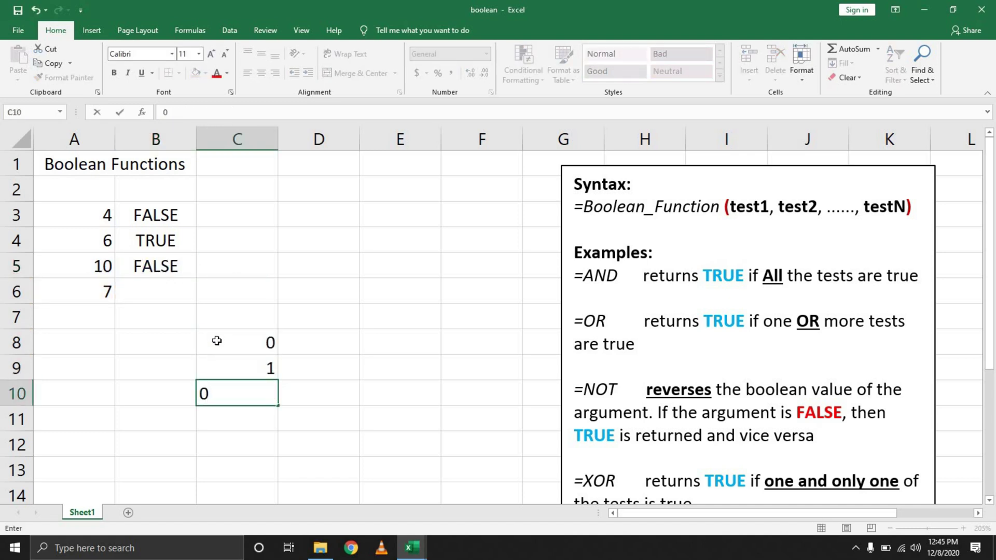
{"action": "key", "text": "Return"}
{"action": "type", "text": "1"}
{"action": "key", "text": "Return"}
{"action": "key", "text": "Right"}
{"action": "key", "text": "Up"}
{"action": "key", "text": "Up"}
{"action": "key", "text": "Up"}
{"action": "key", "text": "Up"}
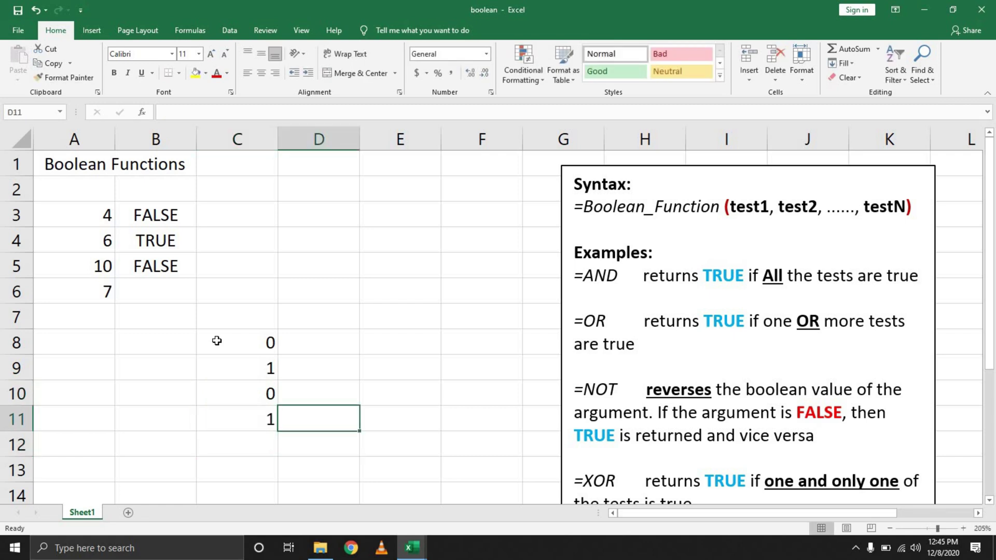
{"action": "type", "text": "0"}
{"action": "key", "text": "Return"}
{"action": "type", "text": "0"}
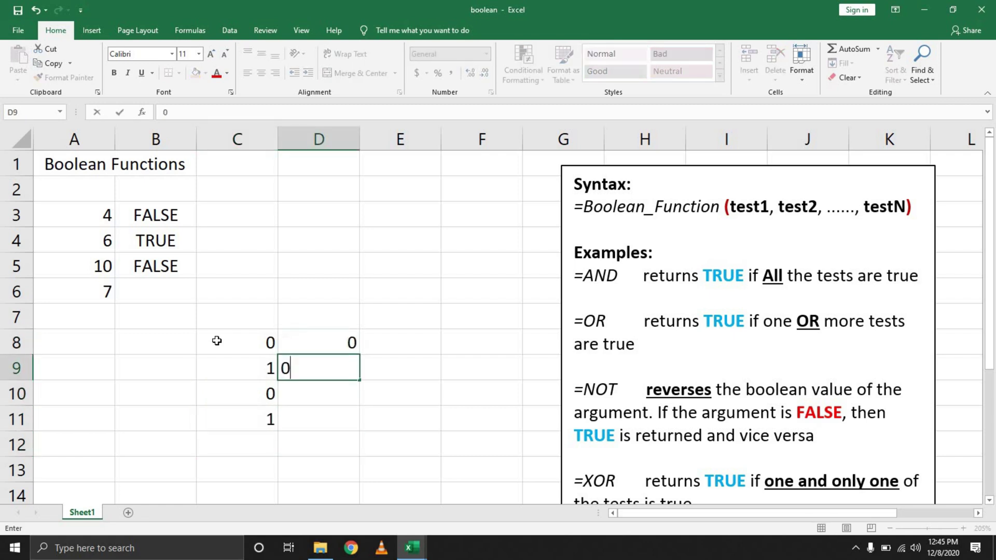
{"action": "key", "text": "Return"}
{"action": "type", "text": "1"}
{"action": "key", "text": "Return"}
{"action": "type", "text": "1"}
{"action": "key", "text": "Return"}
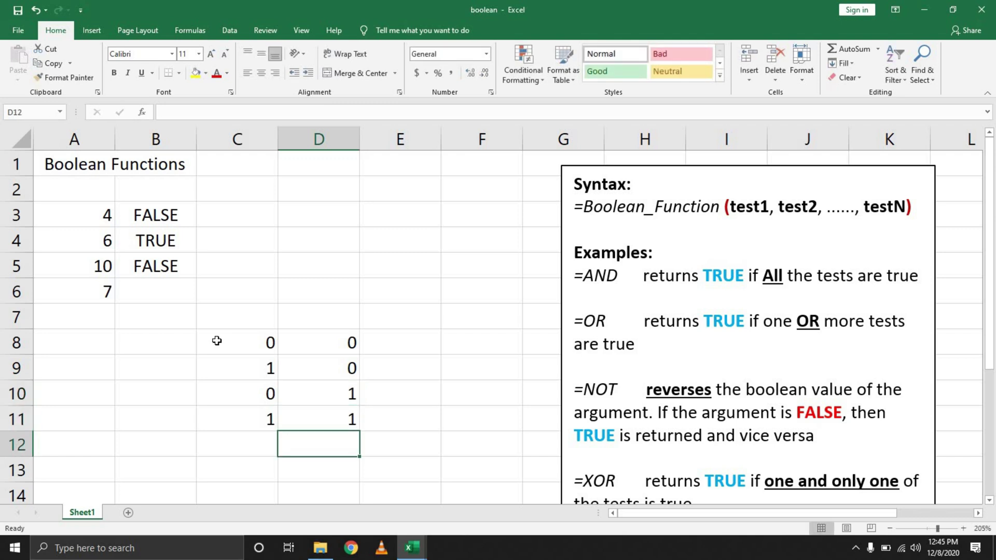
Fill E8:E11 with XOR results 0, 1, 1, 0 and highlight the matching input pairs.
{"action": "left_click", "coordinate": [386, 423]}
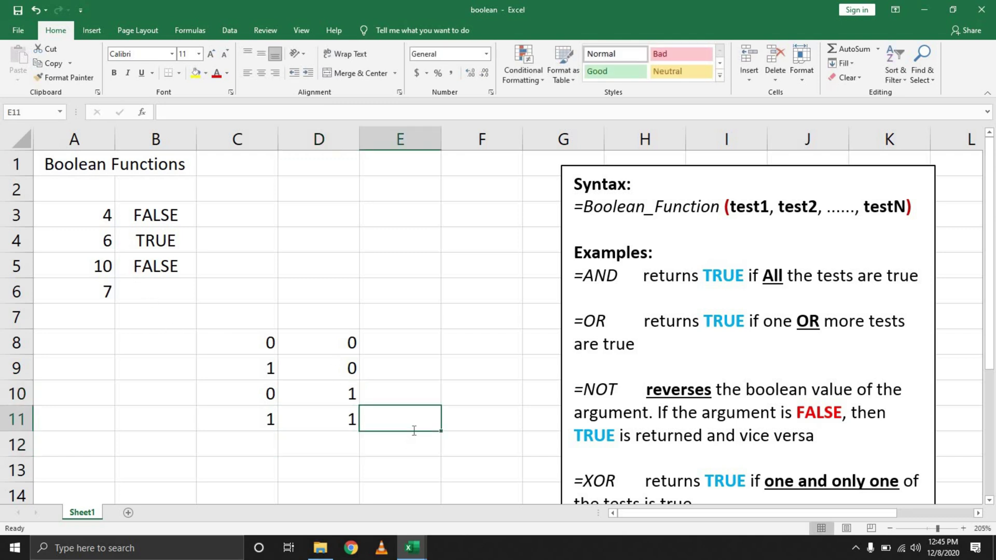
{"action": "type", "text": "0"}
{"action": "left_click", "coordinate": [410, 400]}
{"action": "type", "text": "1"}
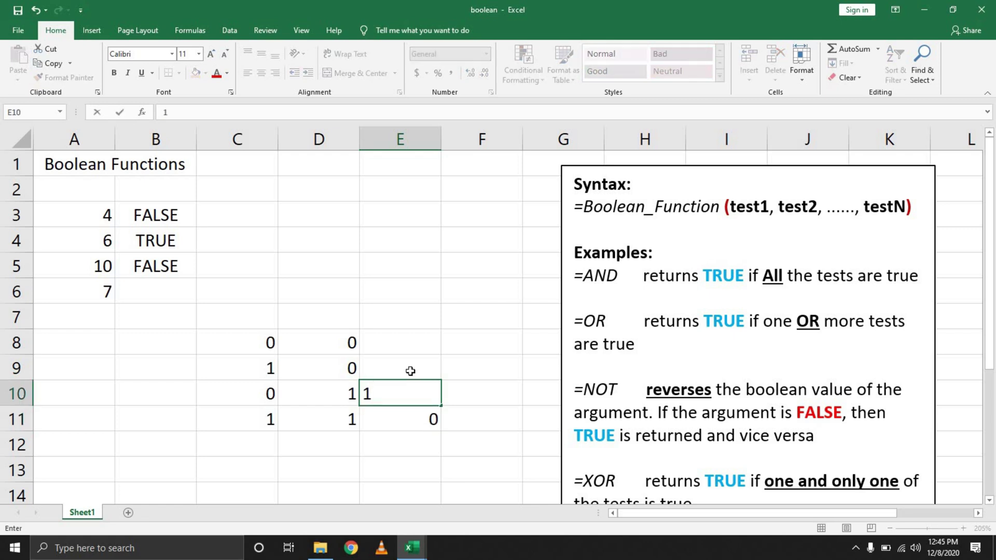
{"action": "left_click", "coordinate": [409, 369]}
{"action": "type", "text": "1"}
{"action": "left_click", "coordinate": [405, 348]}
{"action": "type", "text": "0"}
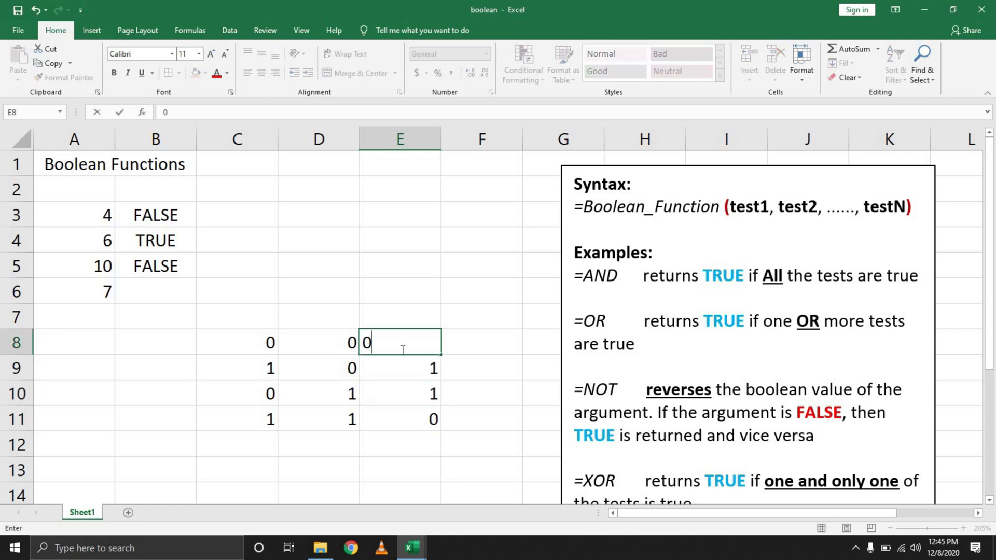
{"action": "key", "text": "ctrl+Return"}
{"action": "left_click_drag", "start_coordinate": [274, 342], "coordinate": [314, 344]}
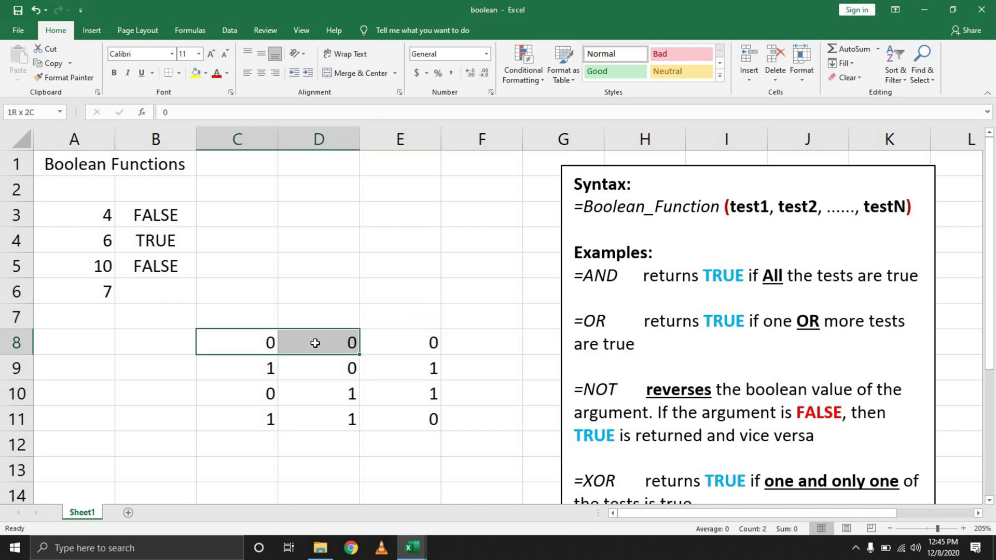
{"action": "left_click", "coordinate": [394, 341]}
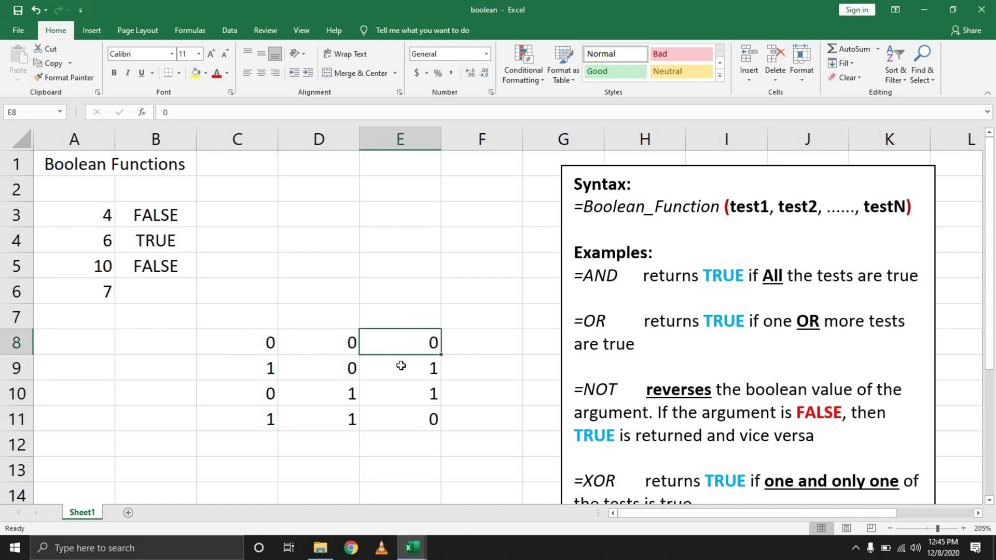
{"action": "left_click_drag", "start_coordinate": [405, 374], "coordinate": [396, 389]}
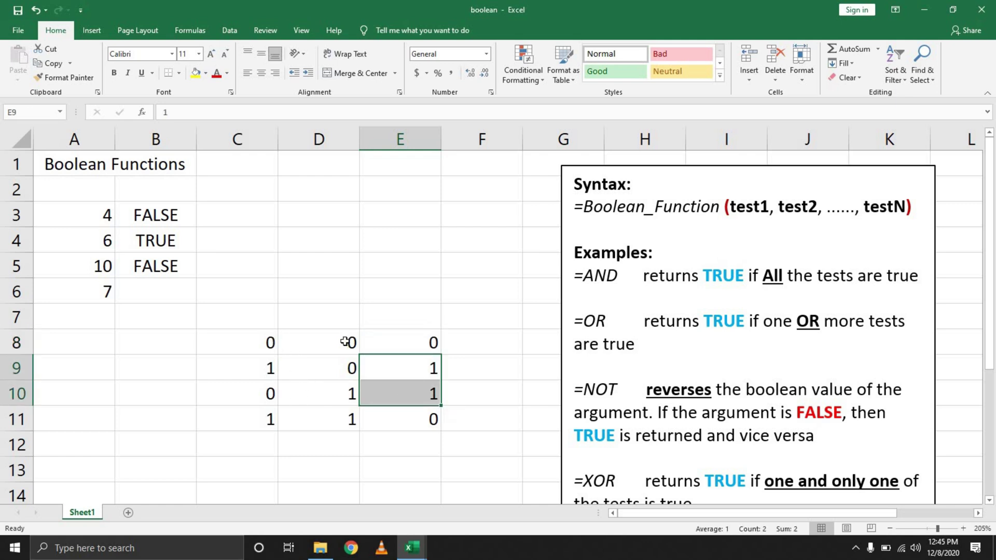
Add the heading XOR in E7, then clear the whole truth table C7:E11.
{"action": "left_click", "coordinate": [414, 317]}
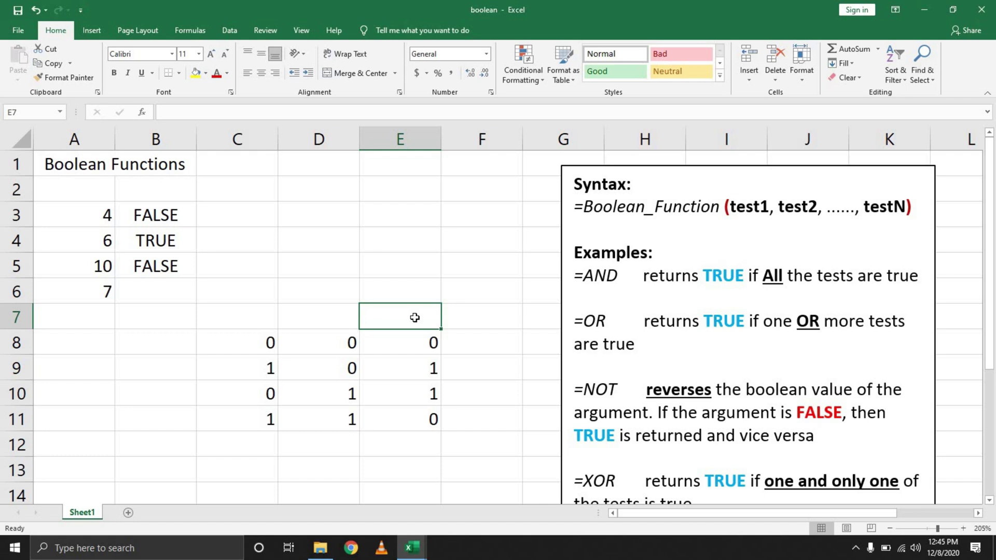
{"action": "type", "text": "XOR"}
{"action": "key", "text": "Return"}
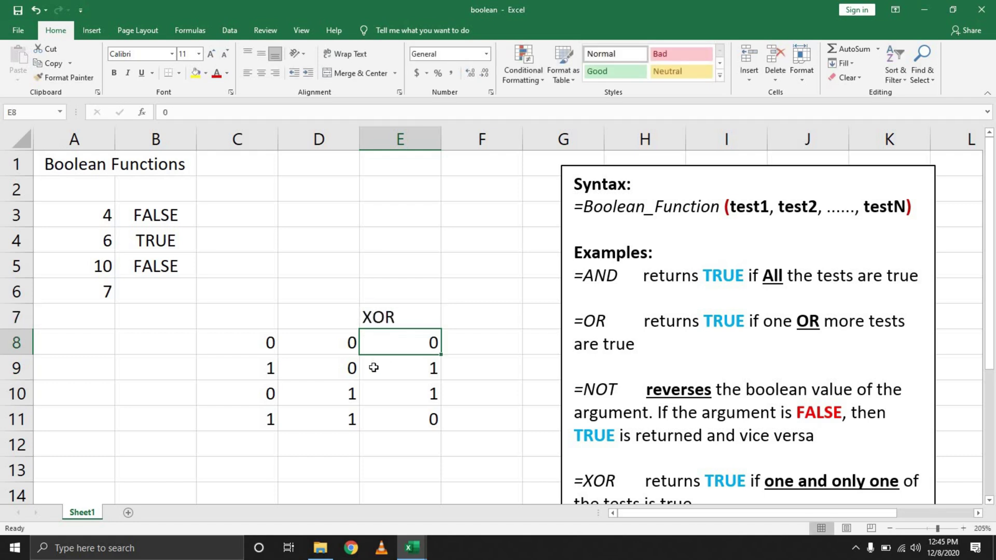
{"action": "left_click_drag", "start_coordinate": [275, 346], "coordinate": [403, 395]}
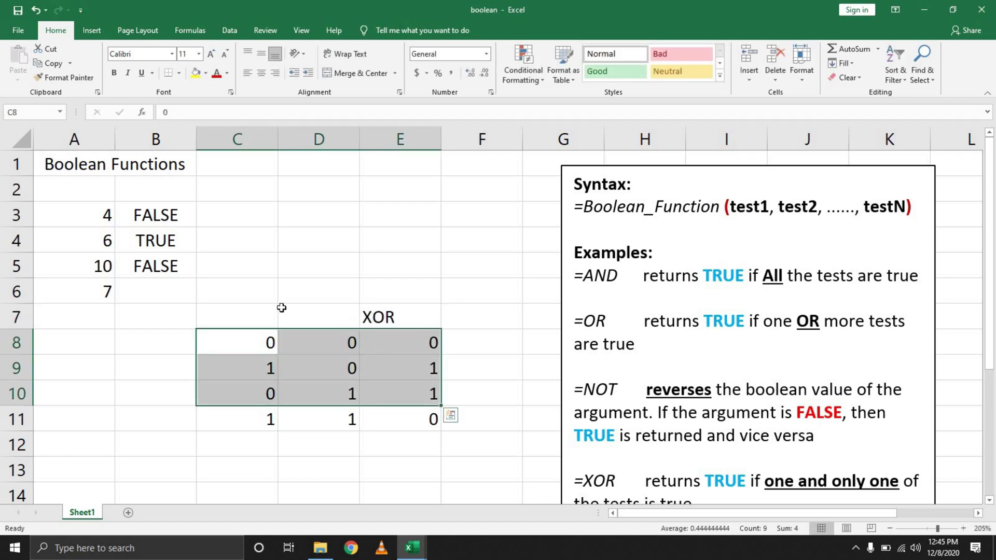
{"action": "left_click_drag", "start_coordinate": [281, 311], "coordinate": [411, 419]}
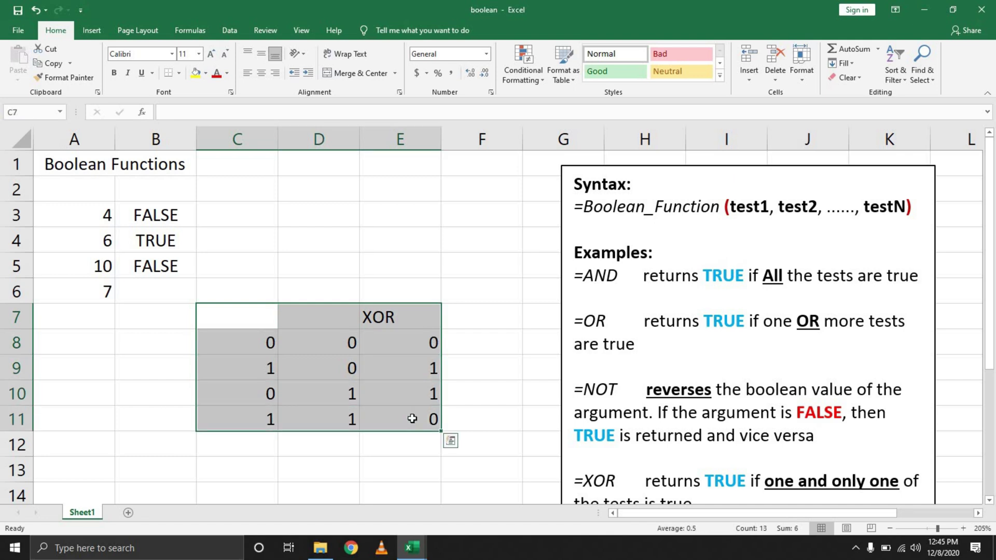
{"action": "key", "text": "Delete"}
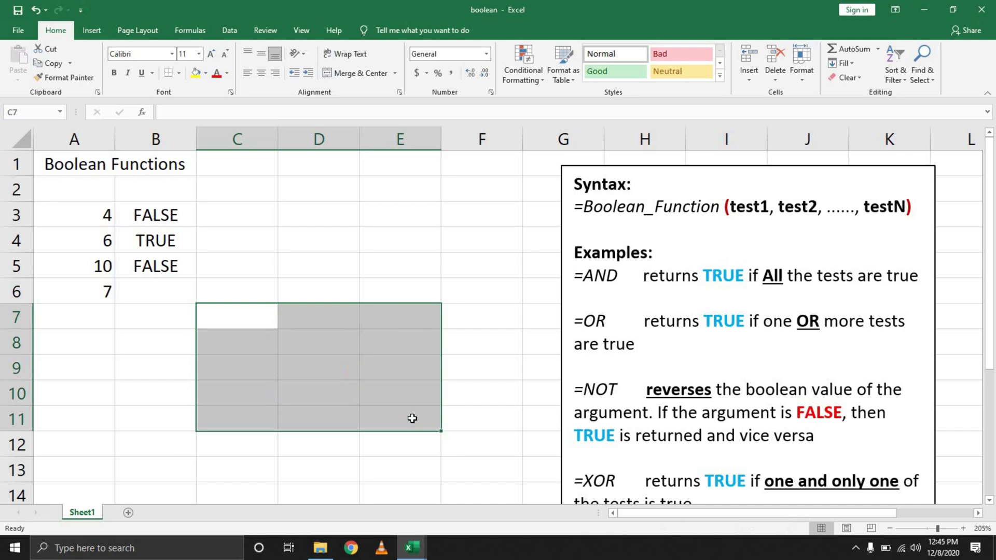
Enter =NOT(A6=7) in B6 so it returns FALSE.
{"action": "left_click", "coordinate": [144, 294]}
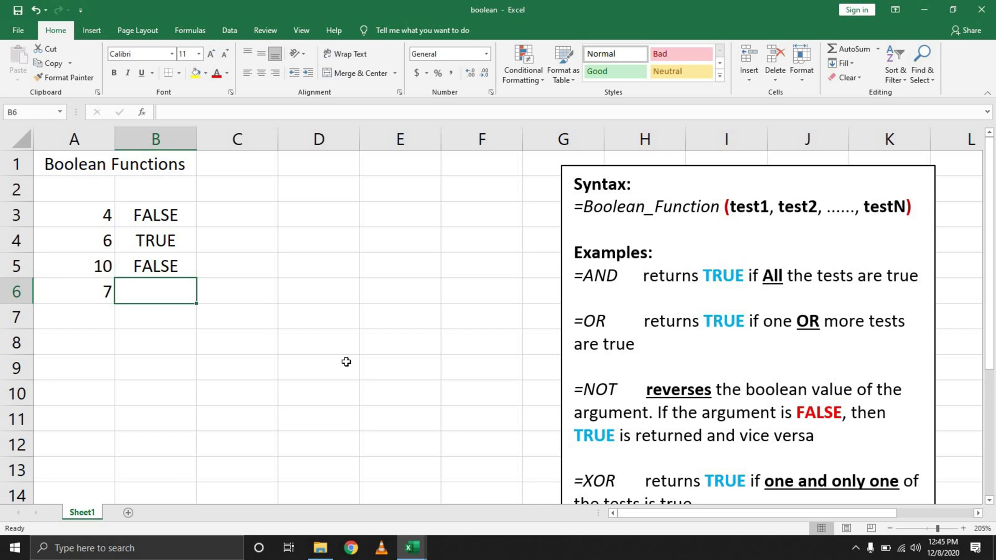
{"action": "type", "text": "=N"}
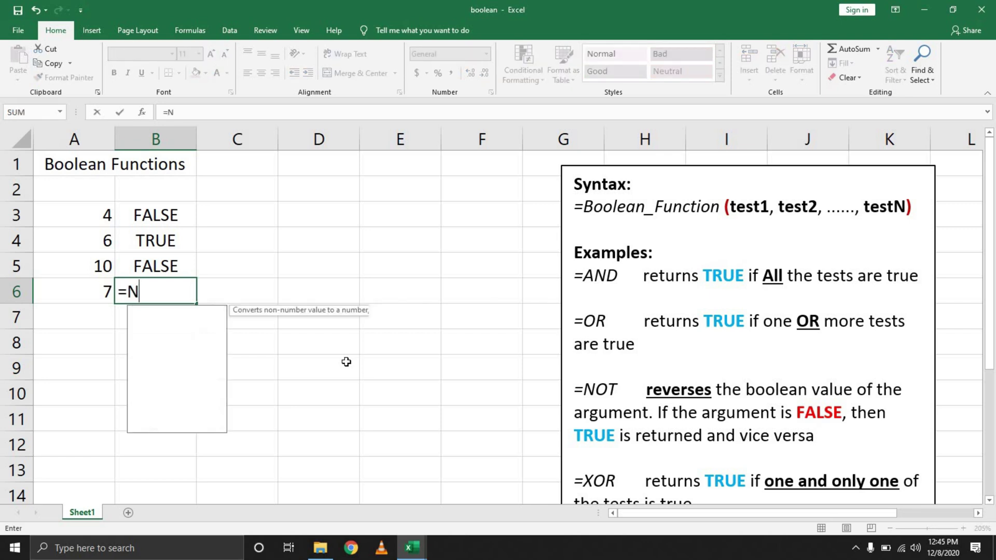
{"action": "type", "text": "OT("}
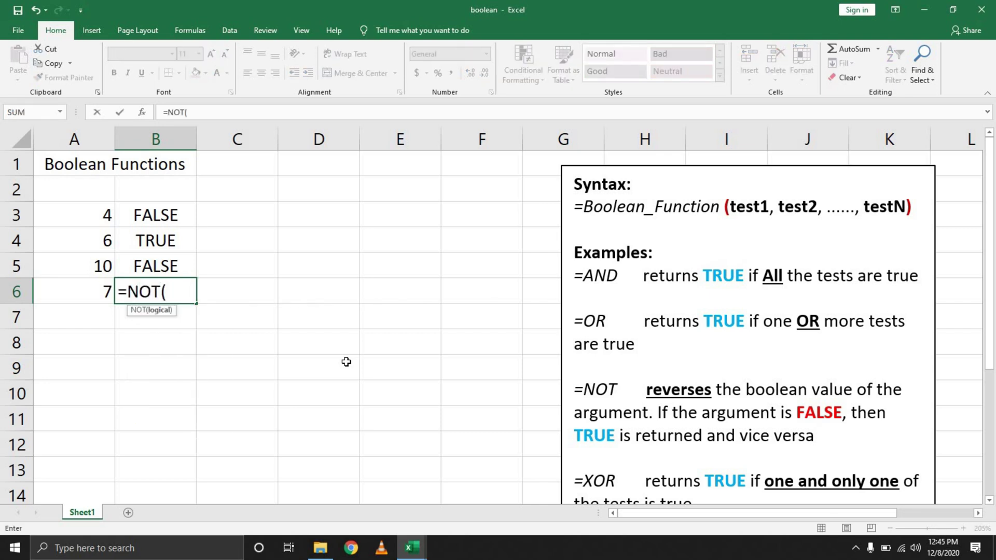
{"action": "key", "text": "Left"}
{"action": "type", "text": "="}
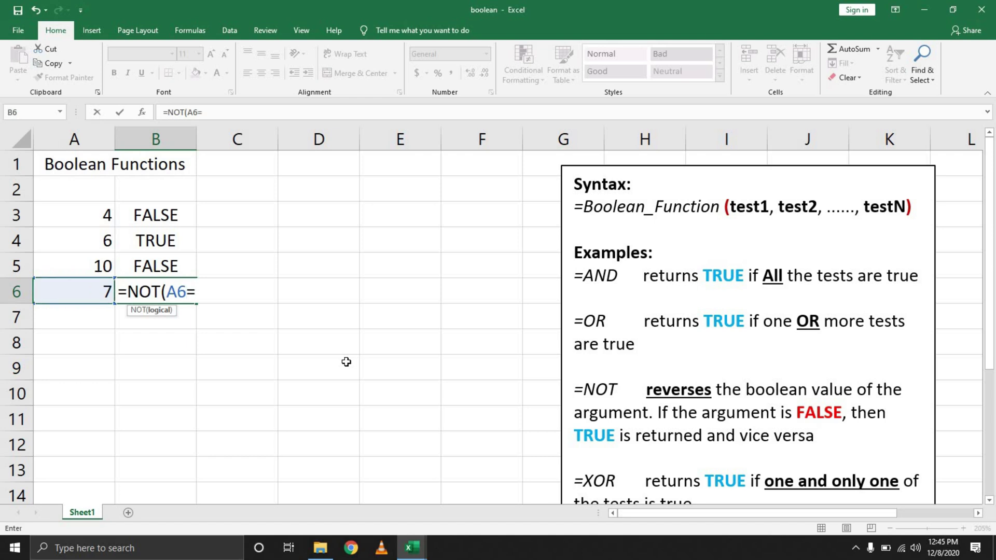
{"action": "type", "text": "7"}
{"action": "key", "text": "Return"}
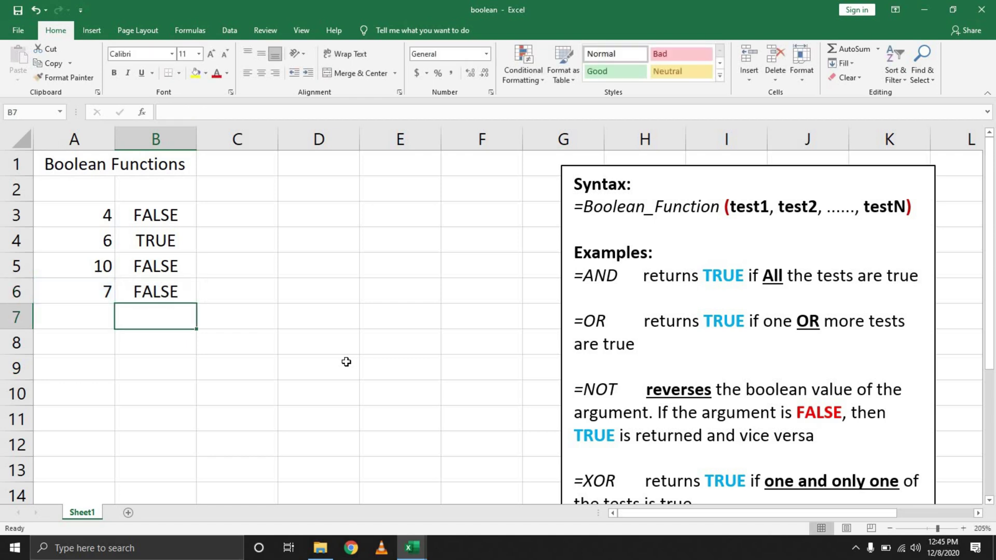
{"action": "left_click", "coordinate": [145, 292]}
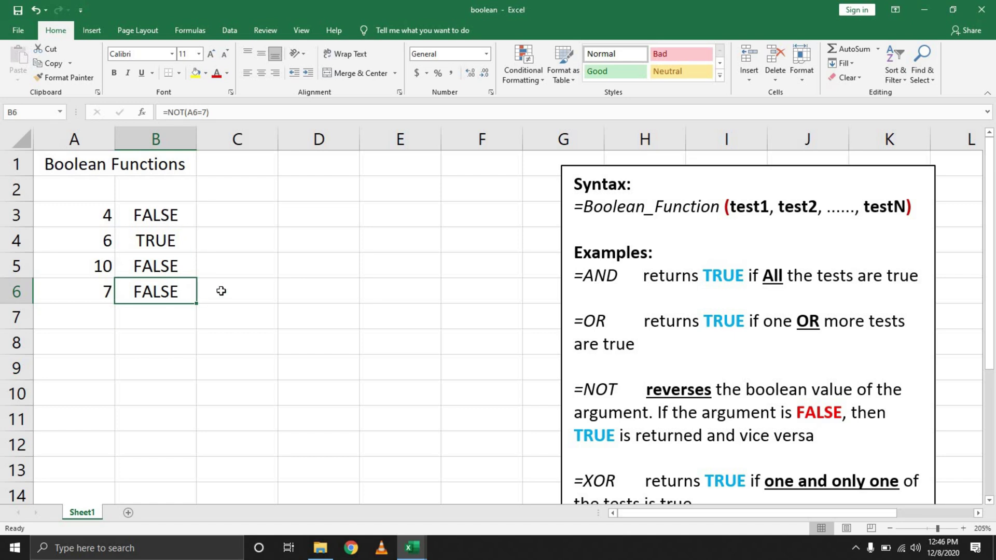
Put the label 'not' in C6 and briefly select the A3:D7 example block.
{"action": "left_click", "coordinate": [261, 283]}
{"action": "type", "text": "not"}
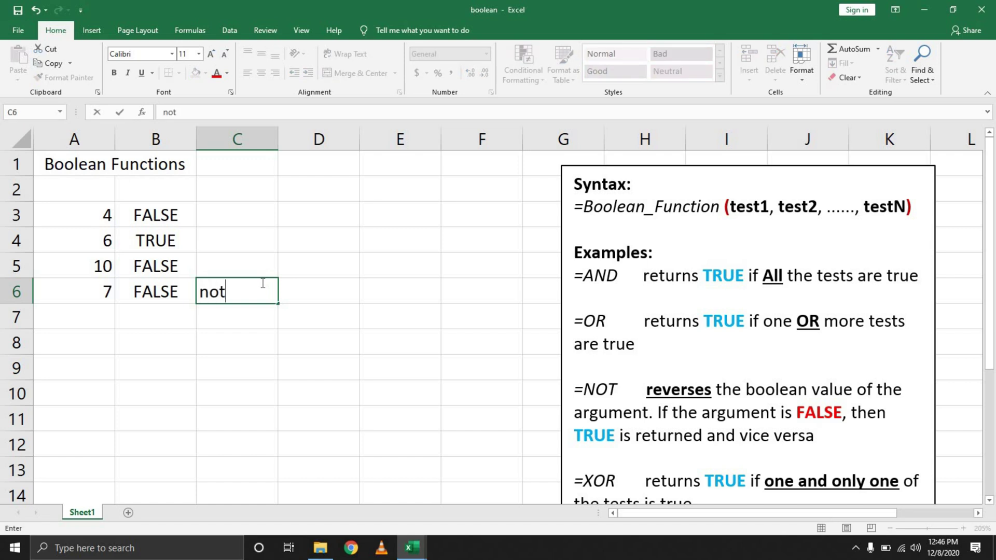
{"action": "key", "text": "Return"}
{"action": "key", "text": "Up"}
{"action": "key", "text": "Up"}
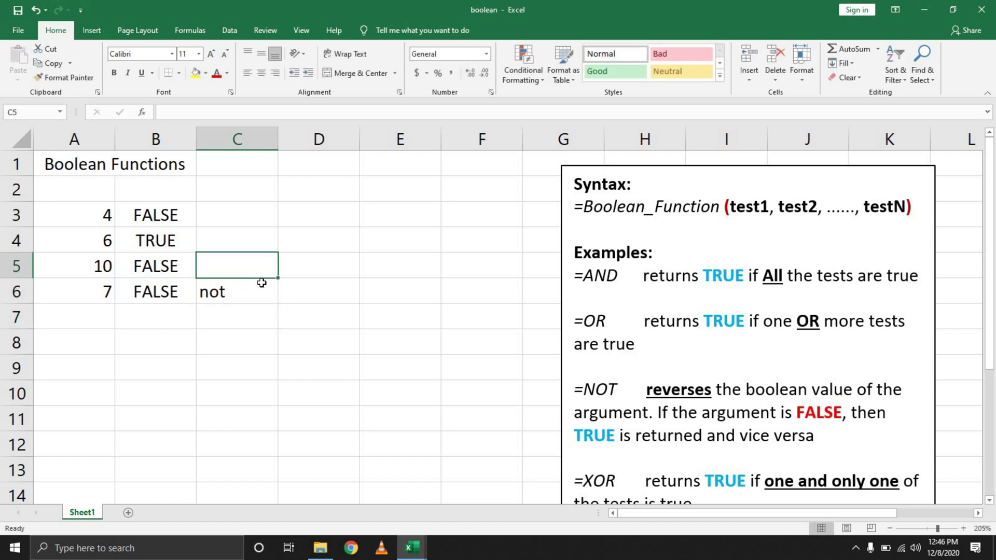
{"action": "left_click_drag", "start_coordinate": [299, 314], "coordinate": [96, 209]}
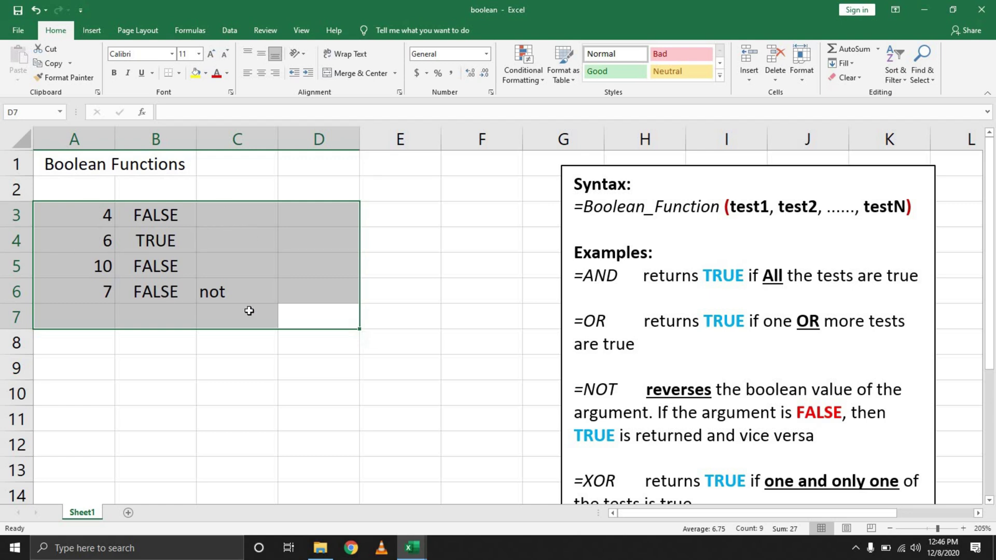
{"action": "left_click", "coordinate": [417, 283]}
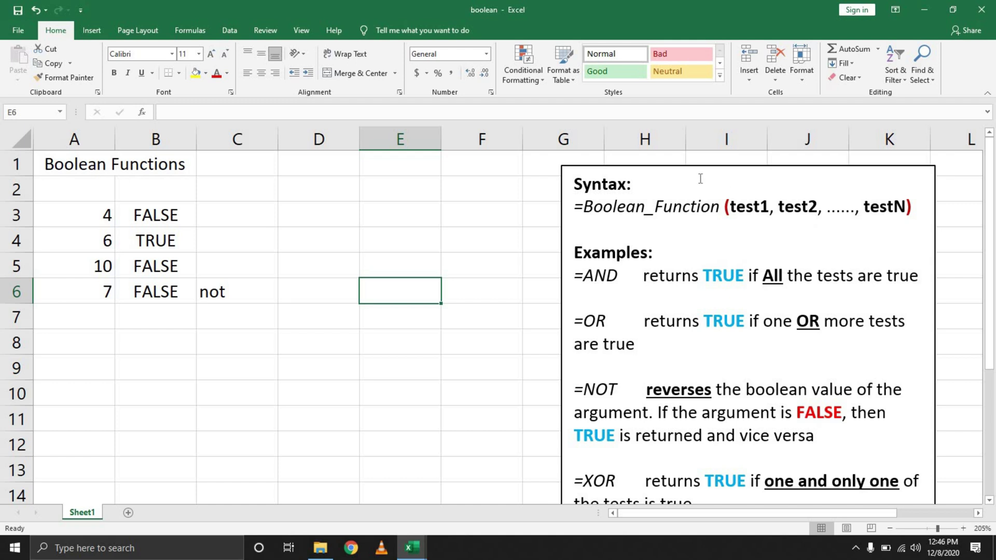
Change B3's formula to =--(AND(A3=5,A4=6)) so it shows 0.
{"action": "left_click", "coordinate": [164, 219]}
{"action": "left_click", "coordinate": [169, 113]}
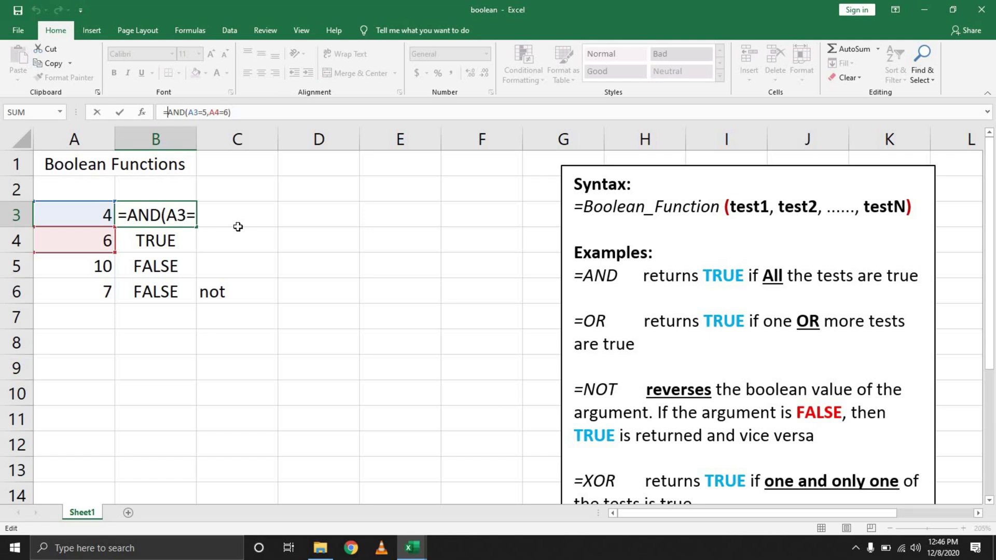
{"action": "type", "text": "--"}
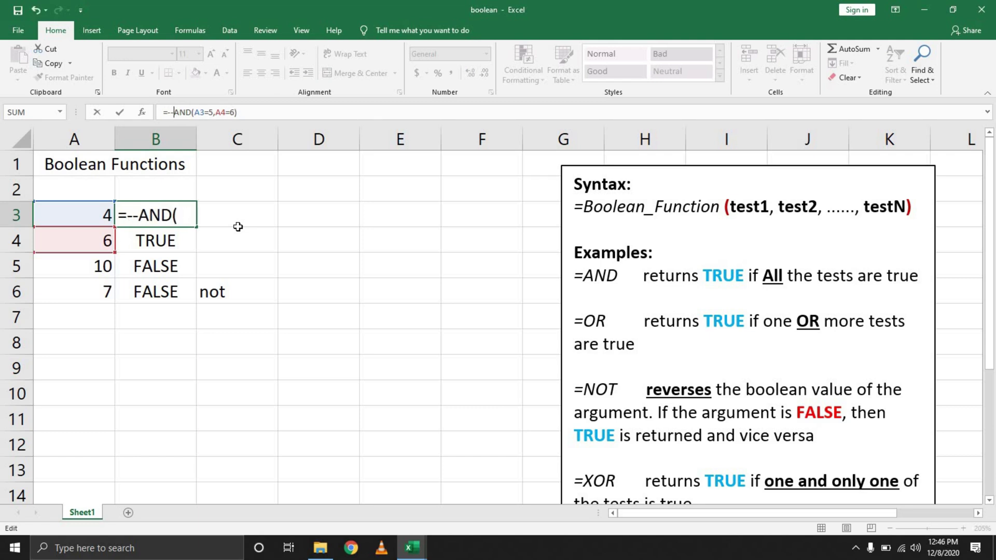
{"action": "type", "text": "("}
{"action": "key", "text": "End"}
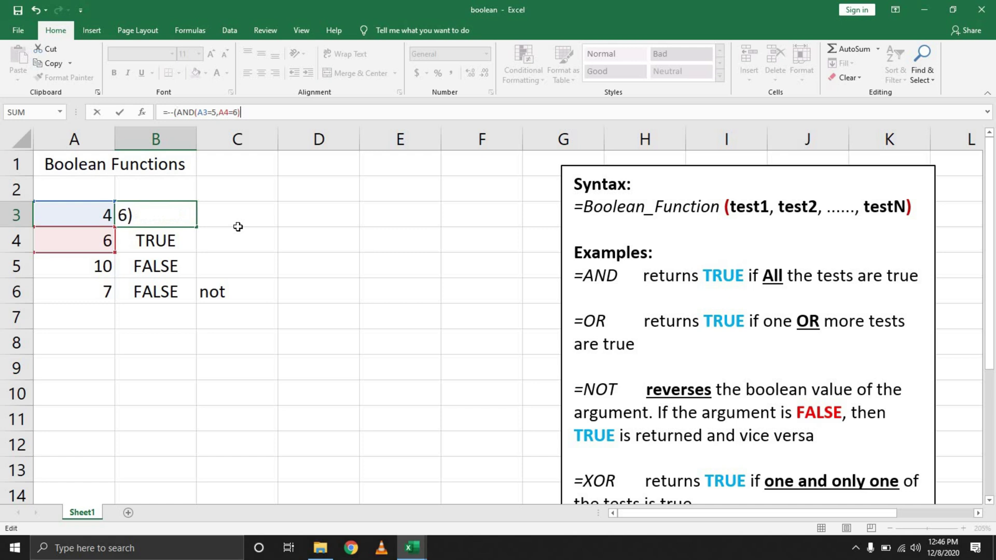
{"action": "type", "text": ")"}
{"action": "key", "text": "Return"}
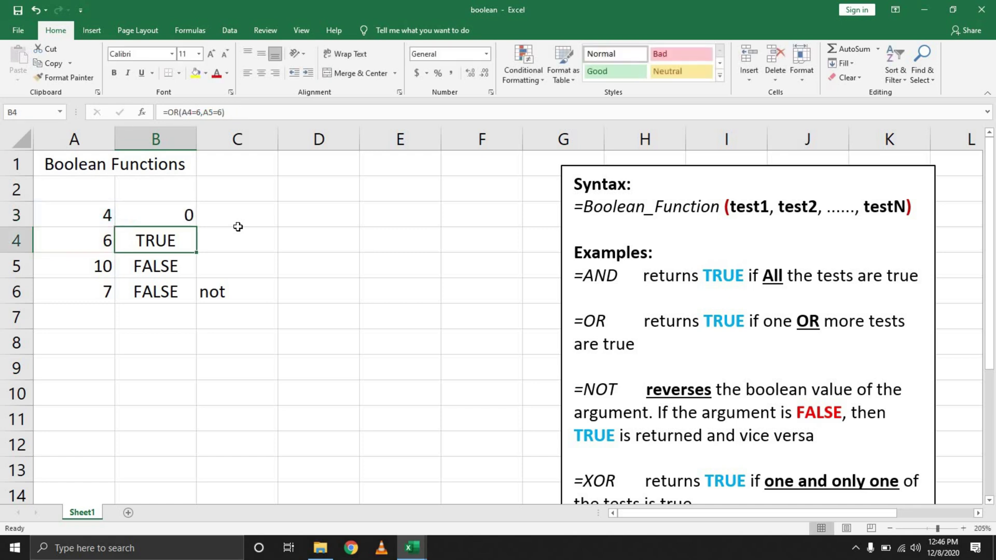
{"action": "left_click", "coordinate": [162, 222]}
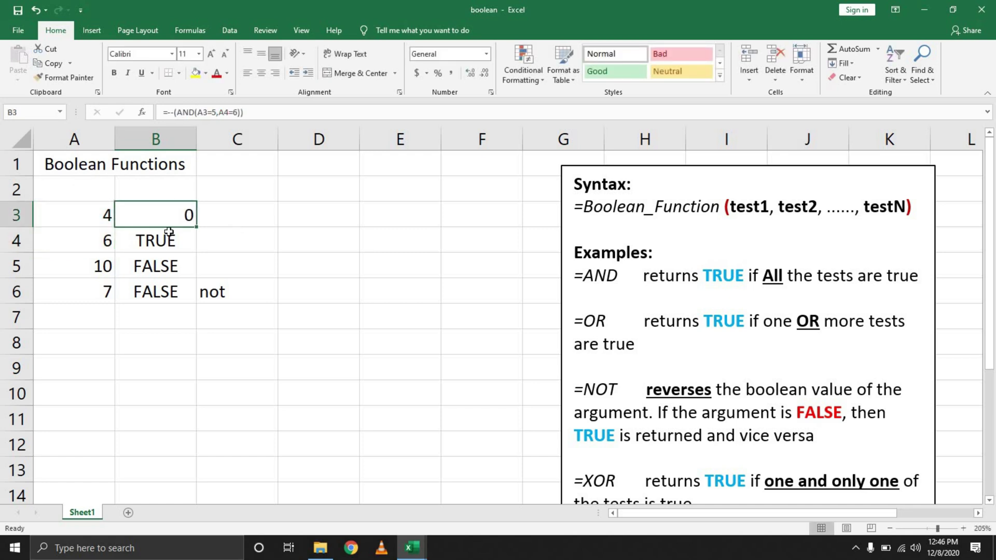
{"action": "left_click", "coordinate": [205, 216]}
{"action": "left_click_drag", "start_coordinate": [157, 213], "coordinate": [275, 214]}
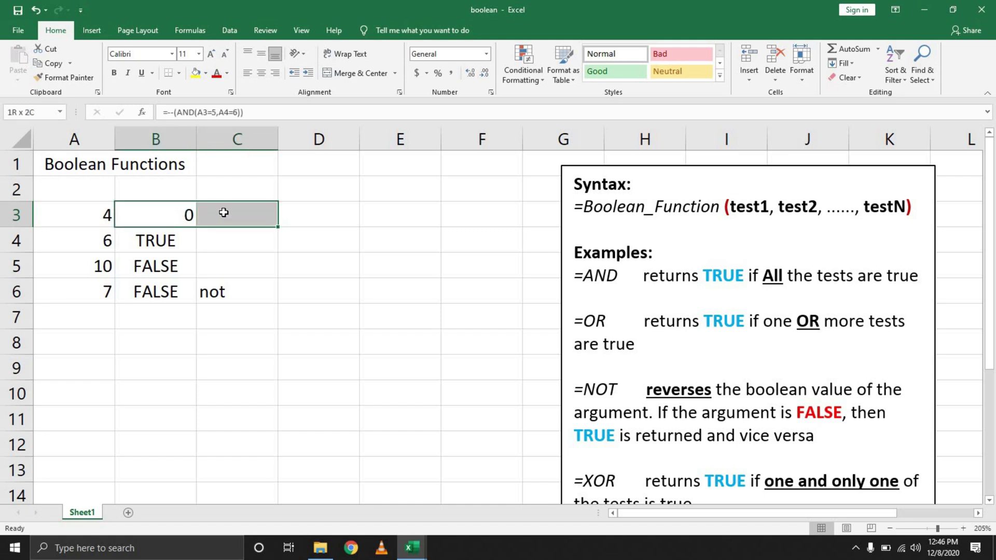
{"action": "left_click", "coordinate": [207, 371]}
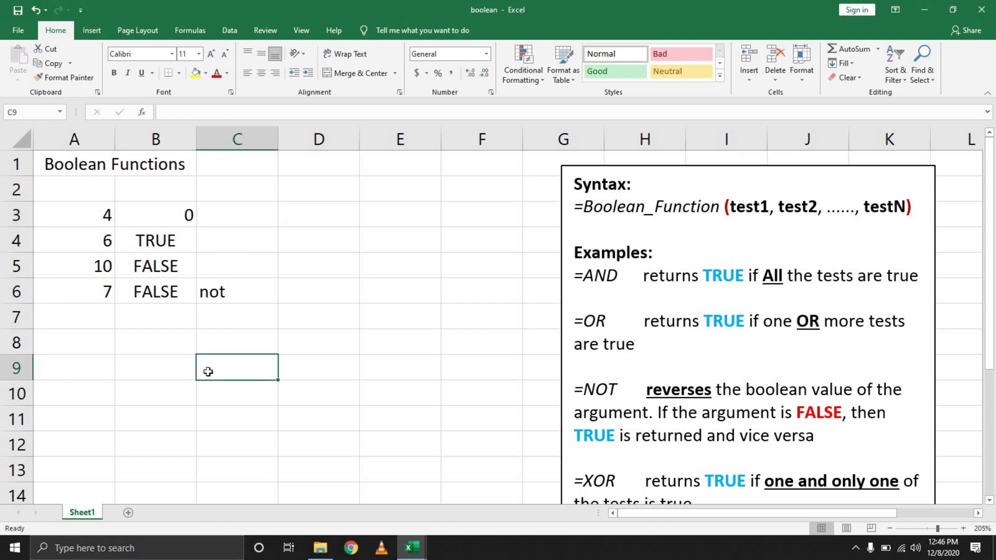